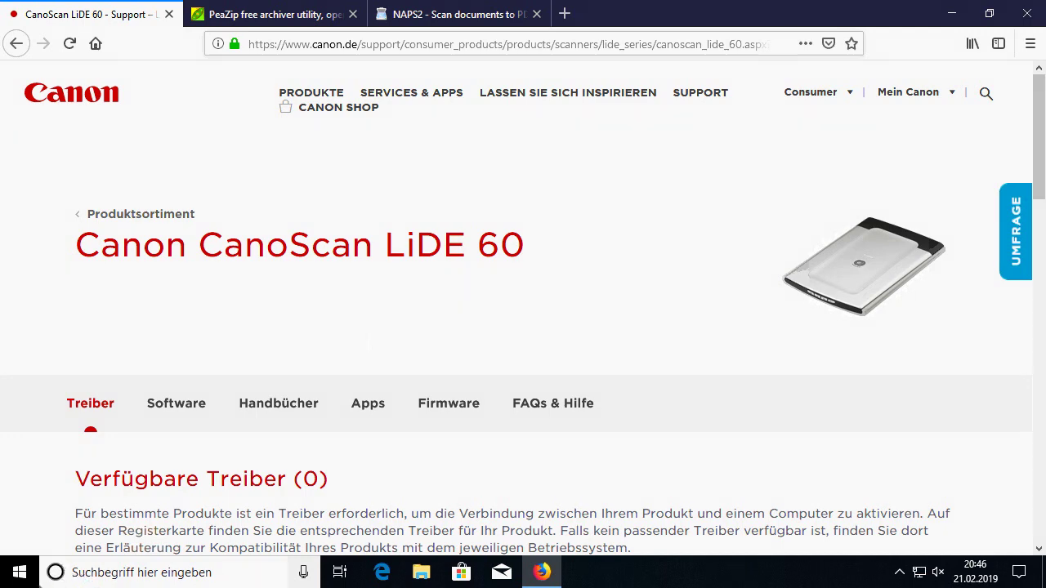
Inspect the CanoScan entry under Andere Geräte in the Geräte-Manager, and close the Geräte-Manager
left_click(20, 572)
type("geräte")
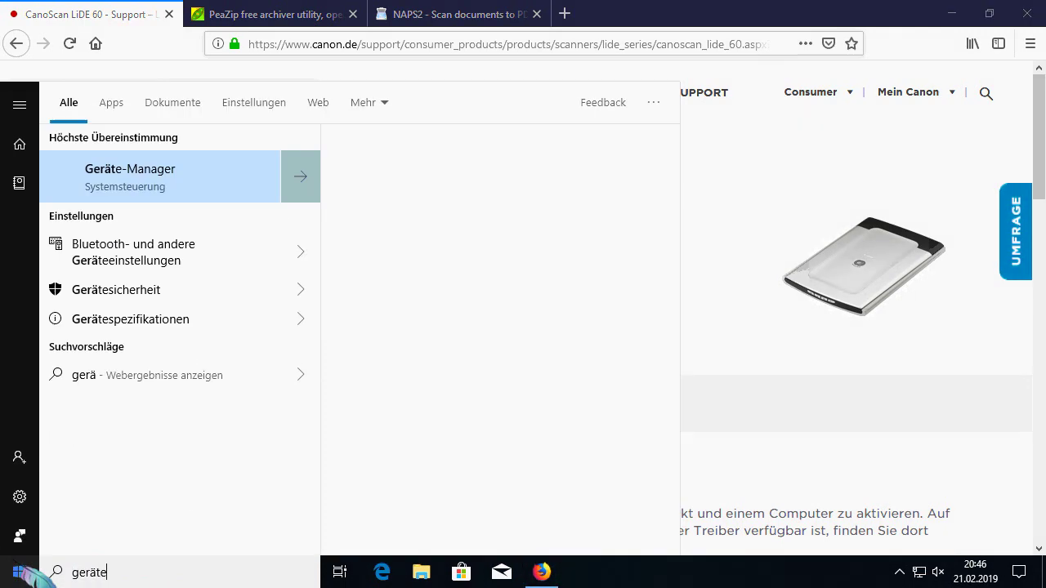
key("Return")
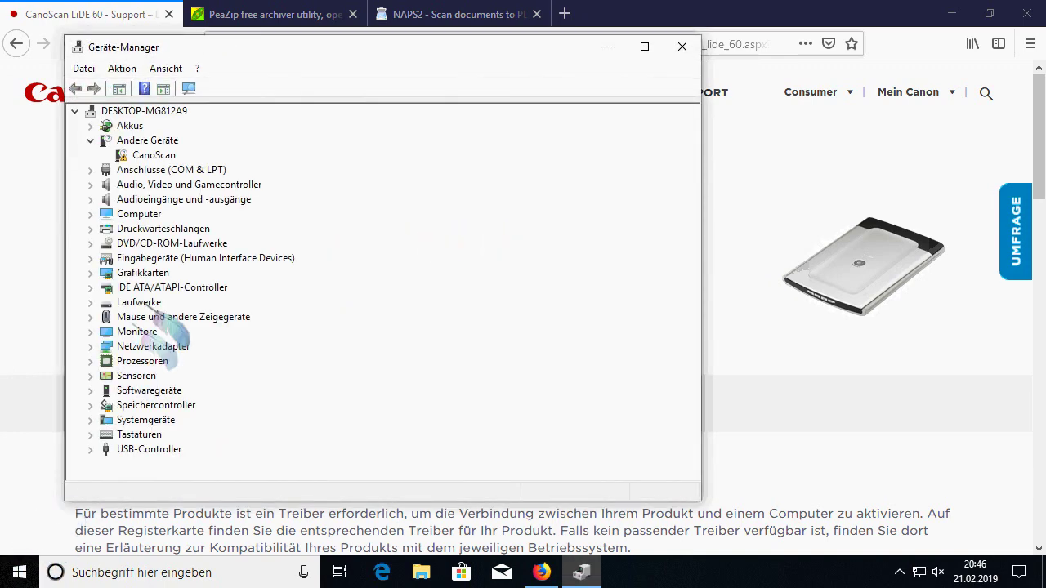
left_click(154, 156)
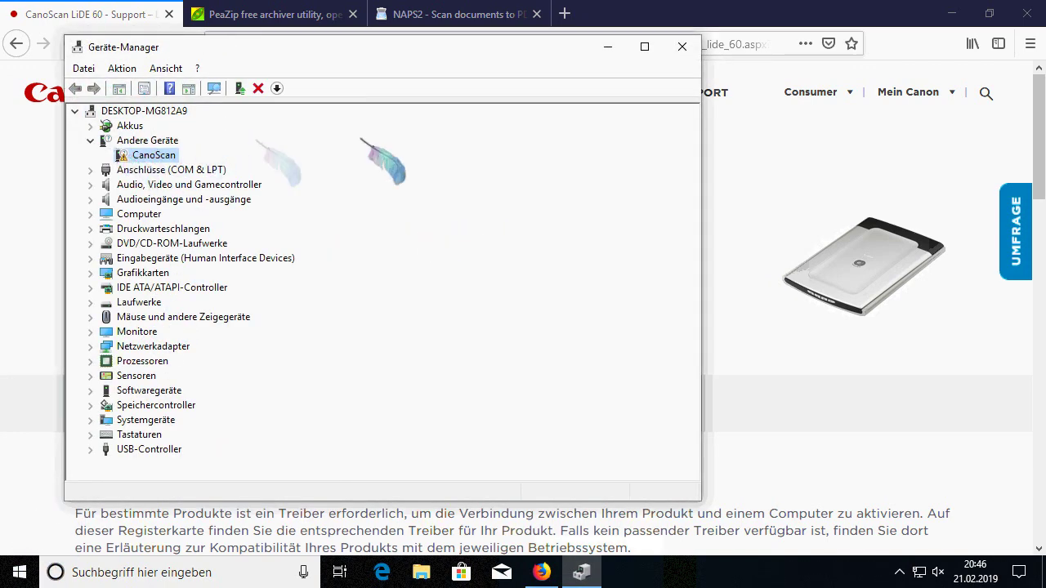
left_click(680, 45)
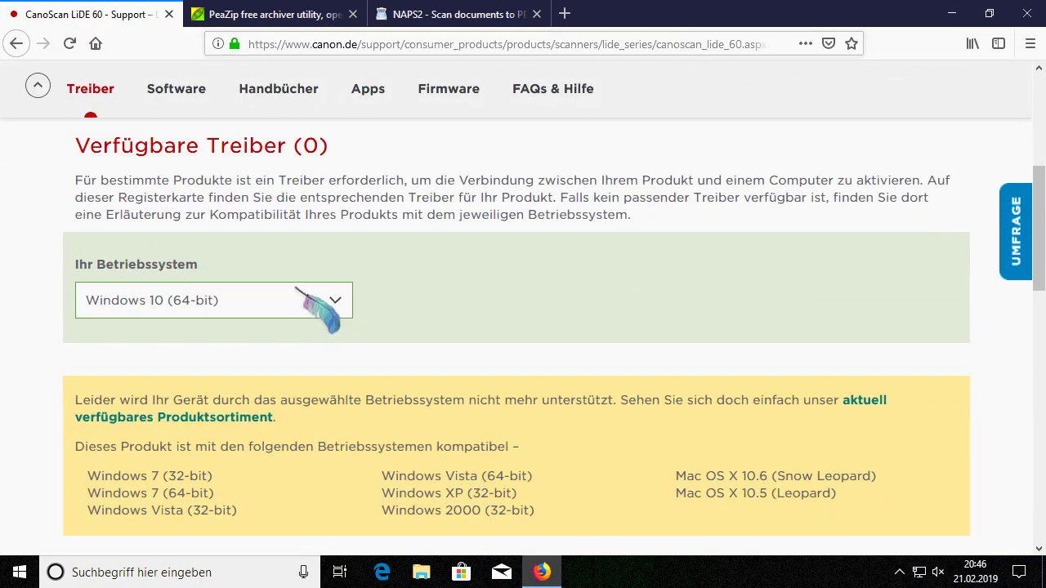
Set the operating system for the Canon CanoScan LiDE 60 driver list to Windows 7 (64-bit)
left_click(305, 290)
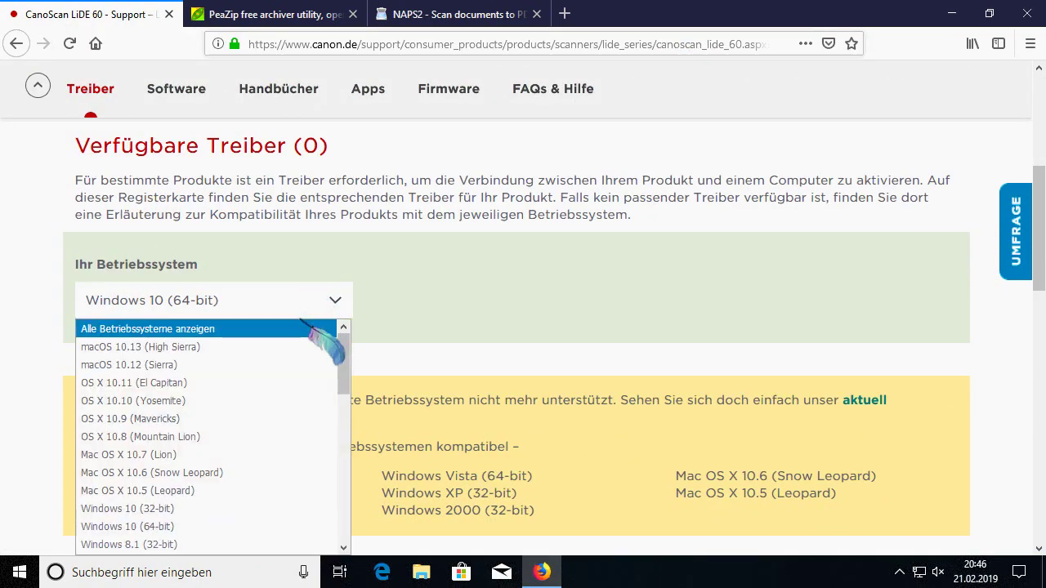
scroll(286, 352, "down", 4)
left_click(238, 476)
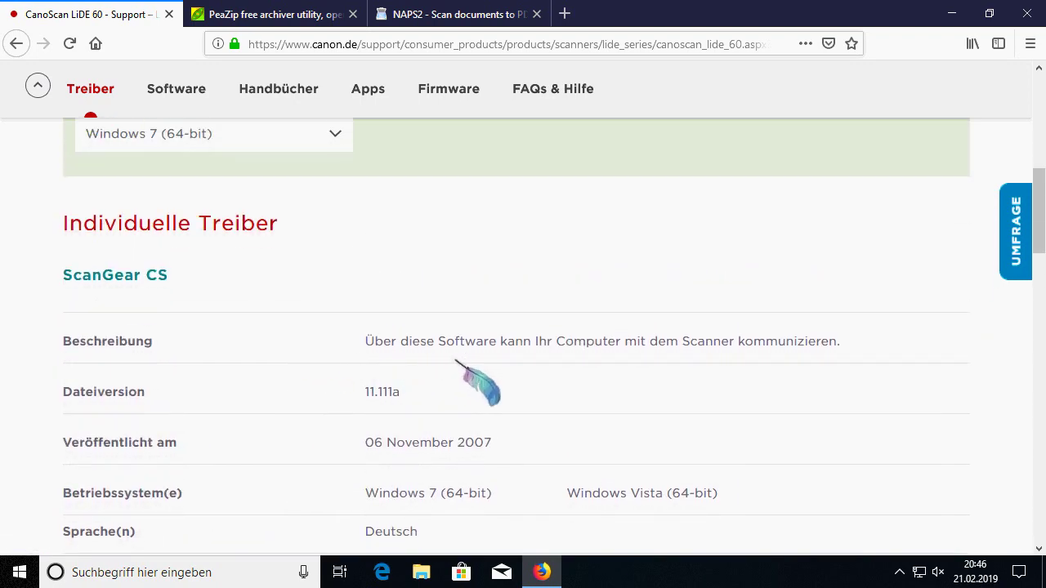
Download the ScanGear CS 11.111a driver, accepting the disclaimer and saving the file, and dismiss the download instructions
scroll(532, 368, "down", 4)
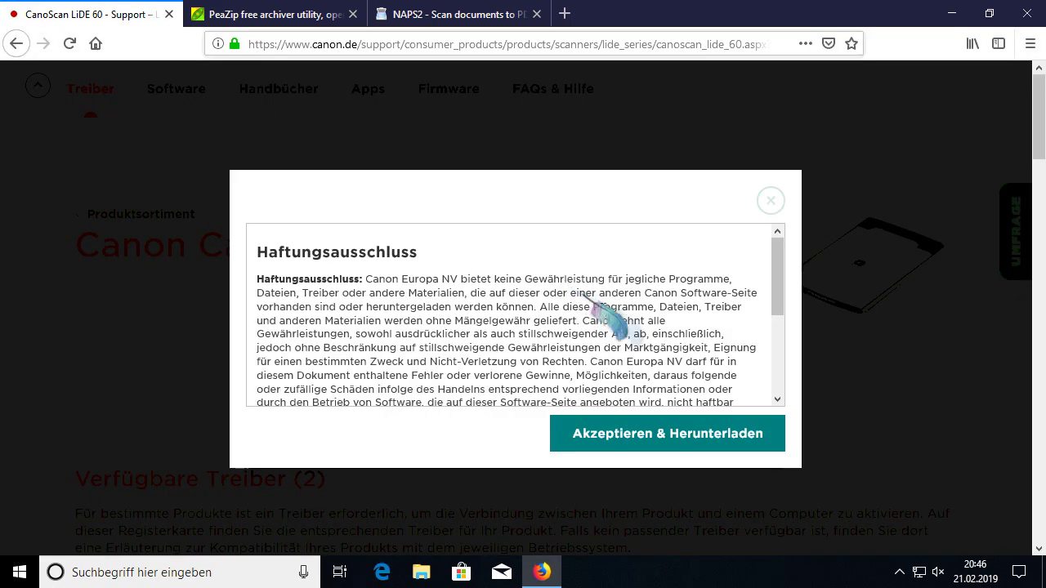
left_click(614, 418)
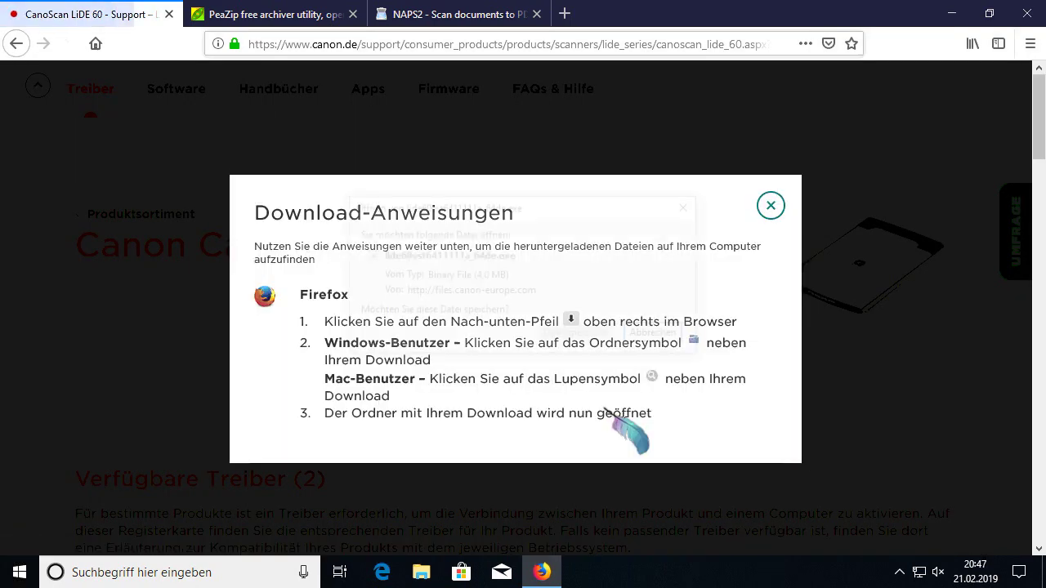
left_click(576, 332)
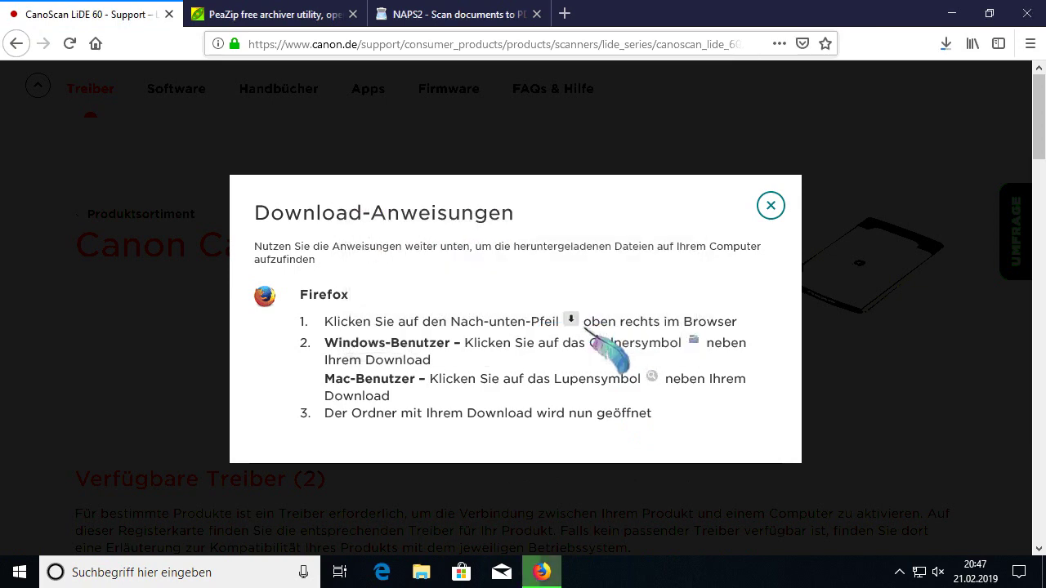
left_click(770, 205)
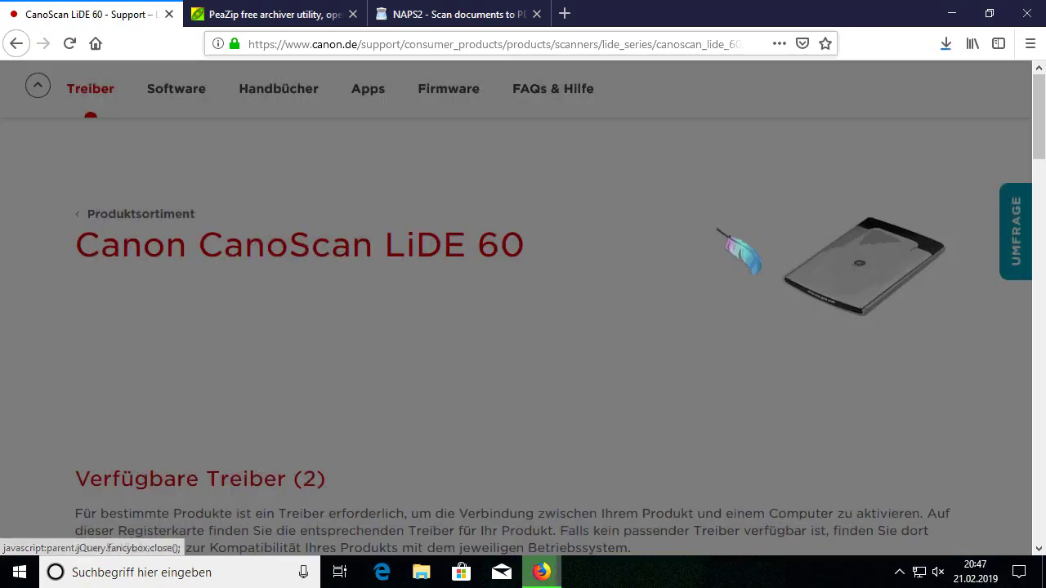
Show the downloaded lide60vst6411111a_64de.exe in its folder and extract it there with PeaZip
left_click(292, 13)
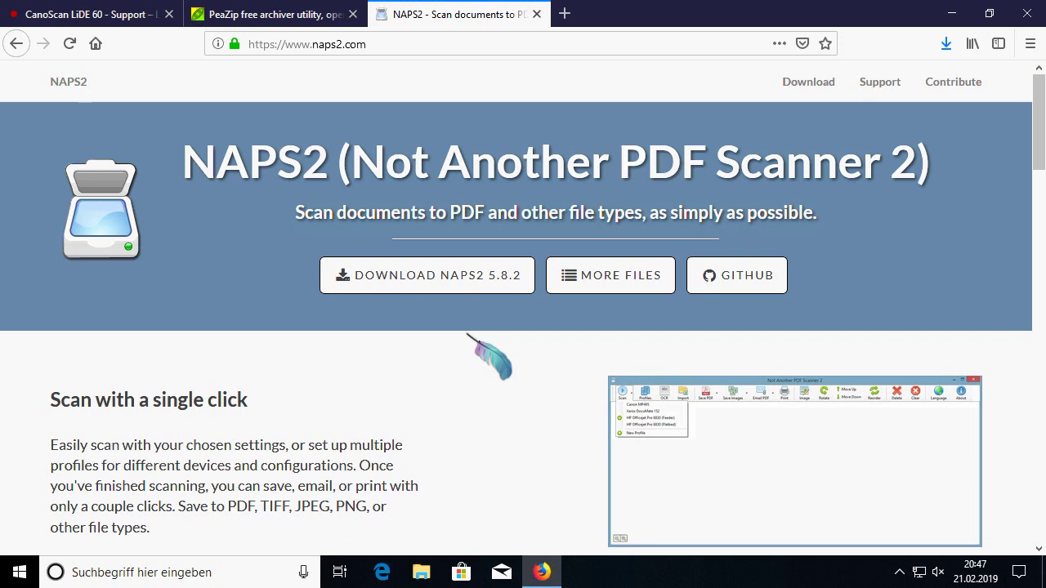
left_click(943, 43)
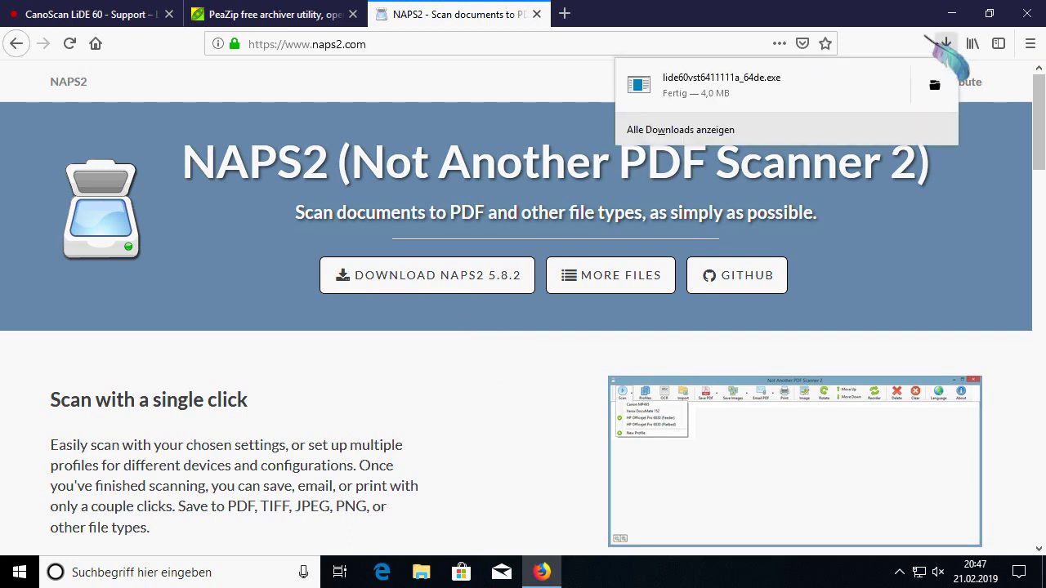
left_click(918, 97)
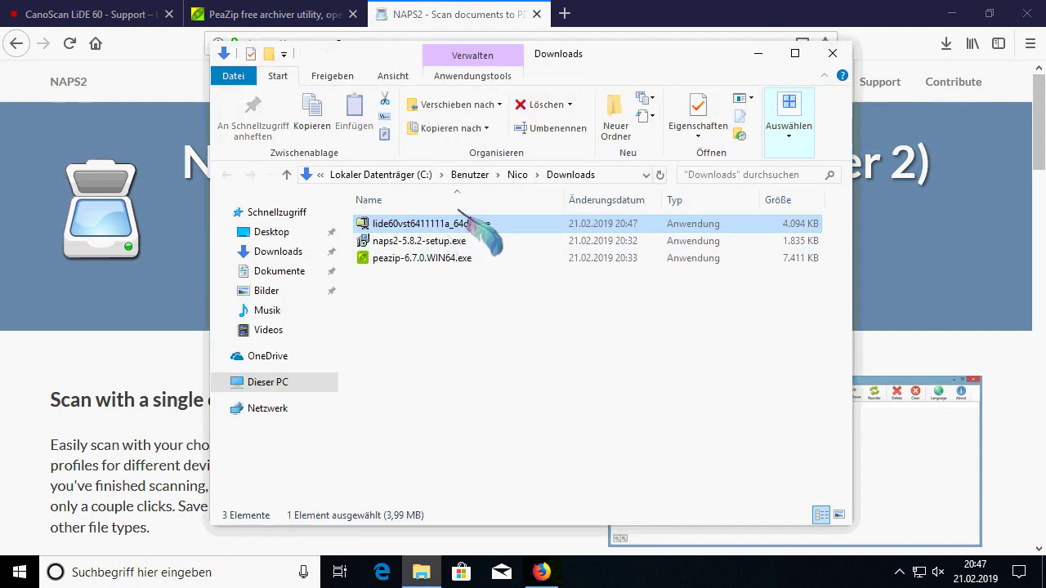
right_click(458, 210)
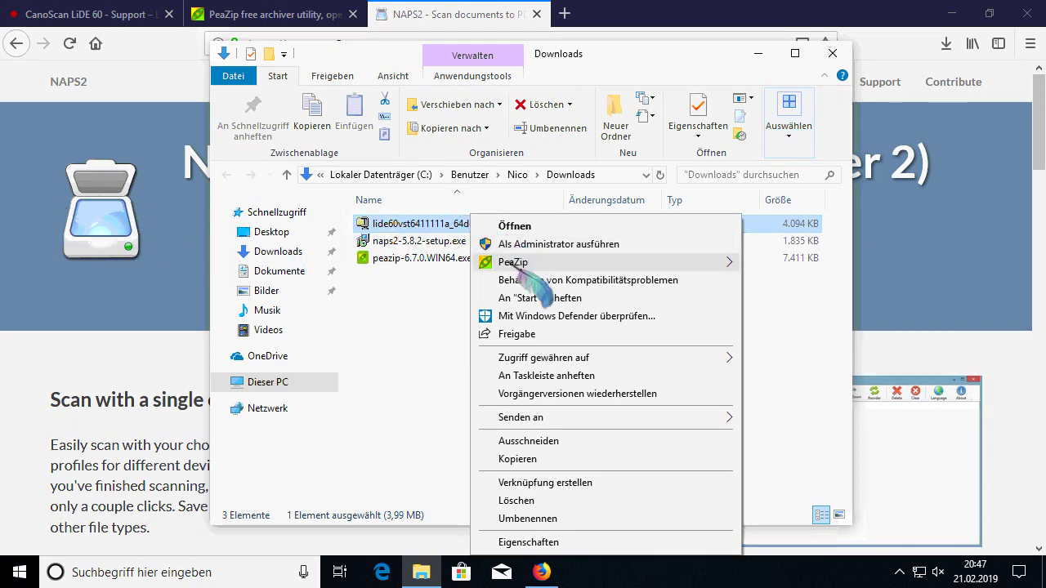
mouse_move(510, 262)
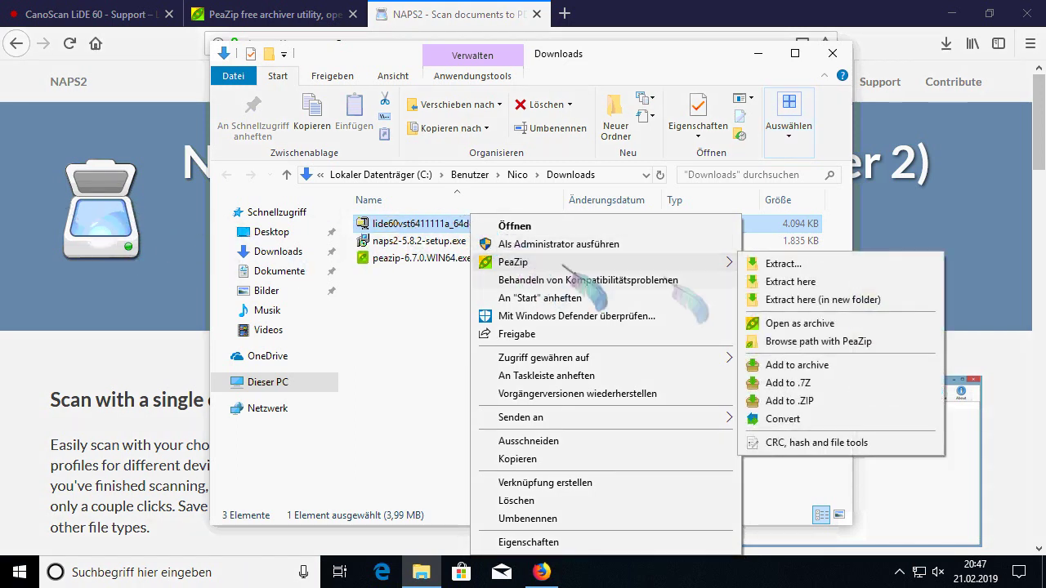
left_click(791, 281)
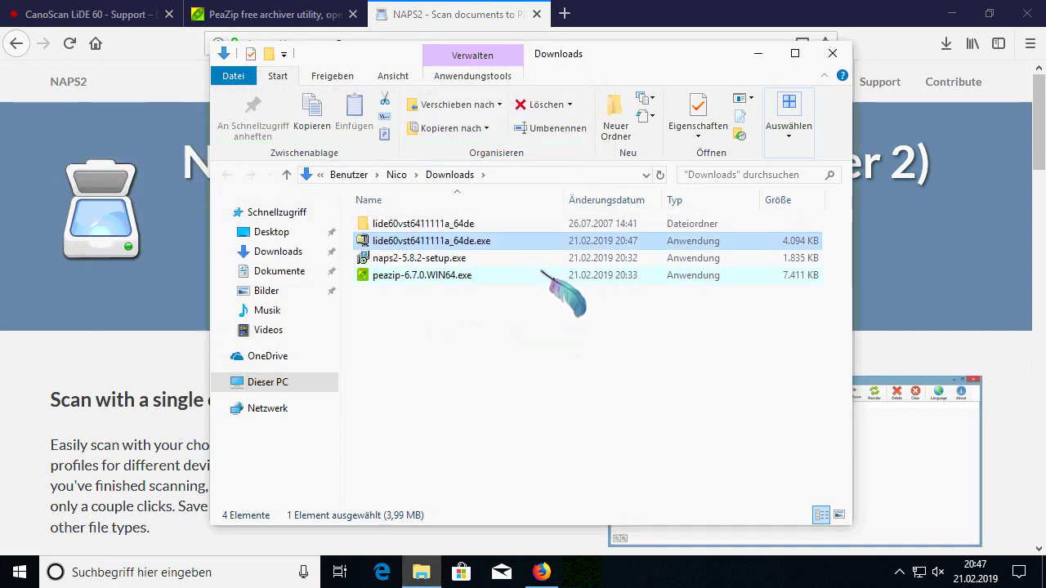
Extract SetupSG.exe with PeaZip inside the lide60vst6411111a_64de folder and check the extracted CNQL60X.CAT and CNQL60.INF files
left_click(491, 221)
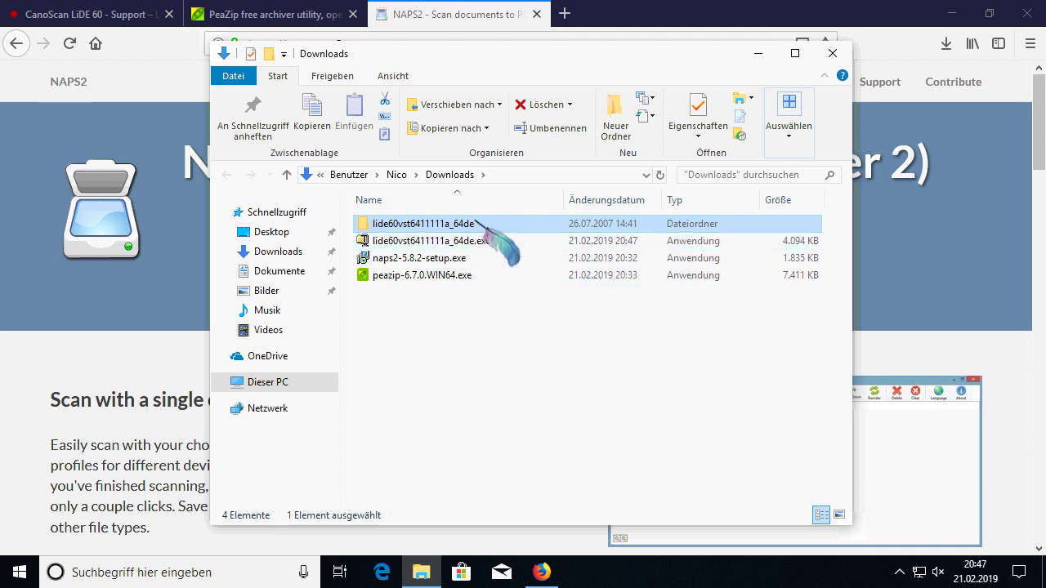
double_click(477, 223)
right_click(491, 241)
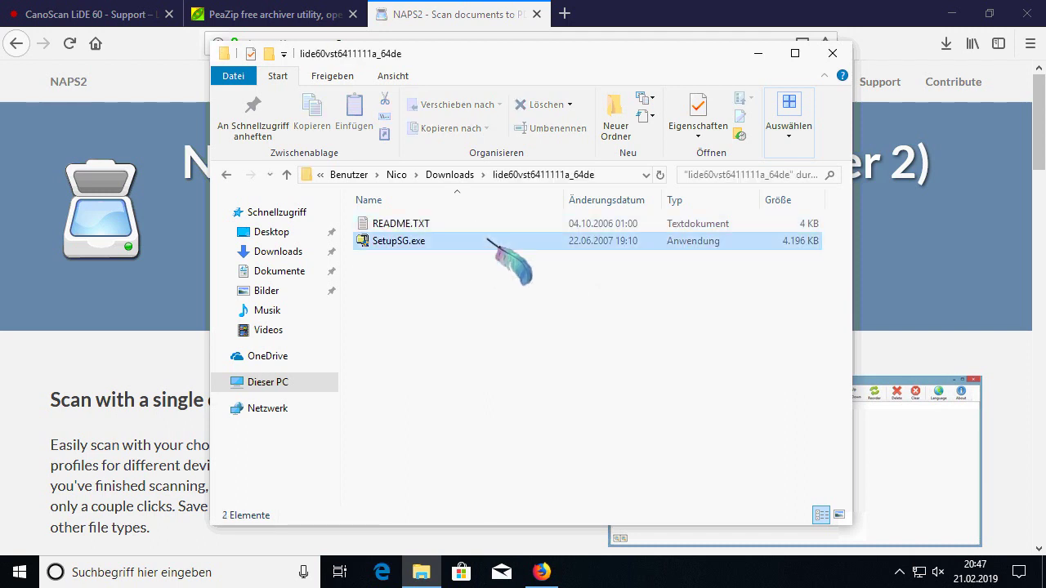
mouse_move(553, 262)
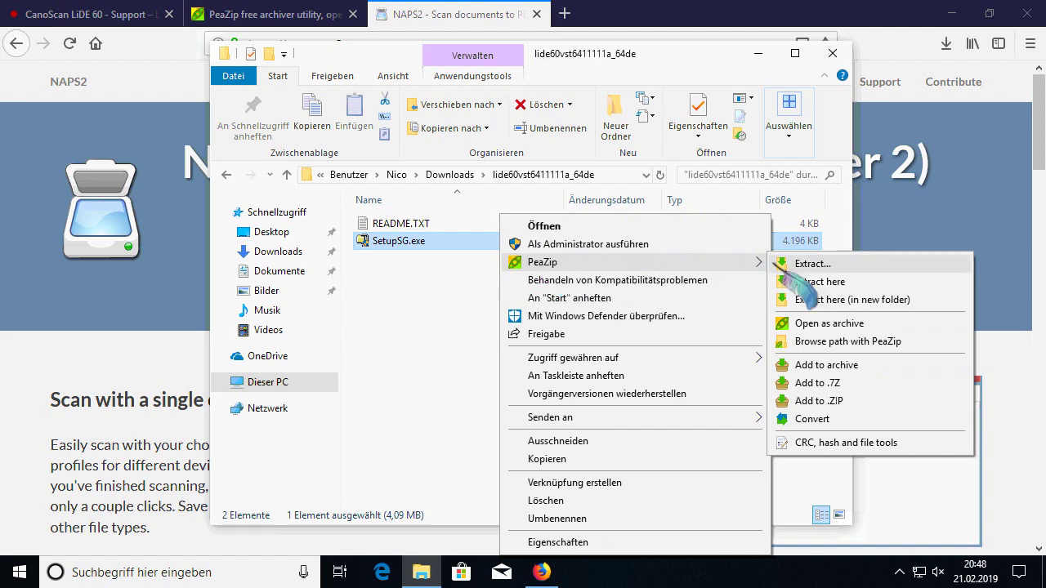
left_click(817, 281)
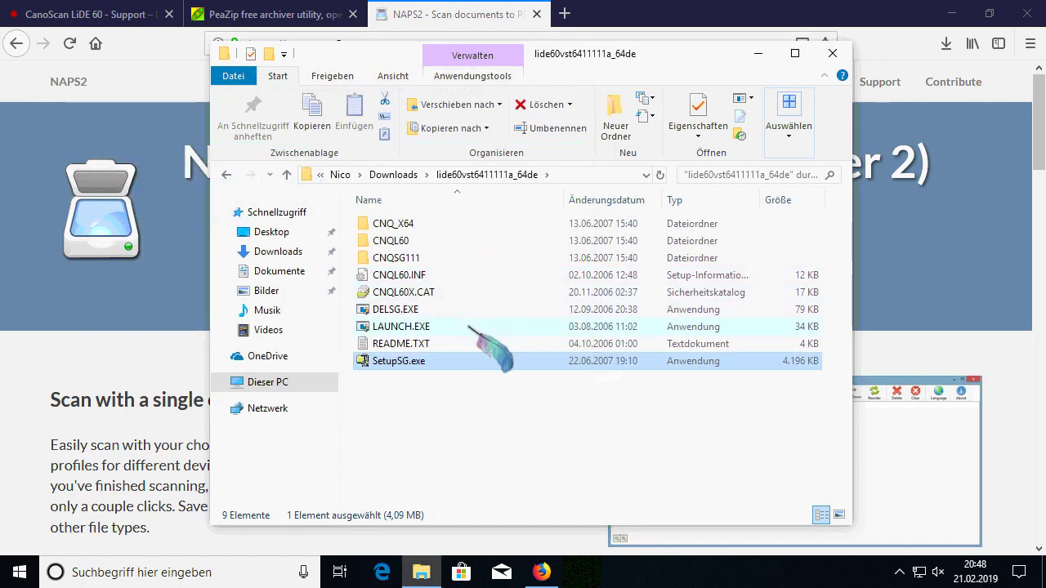
left_click(466, 291)
left_click(461, 275)
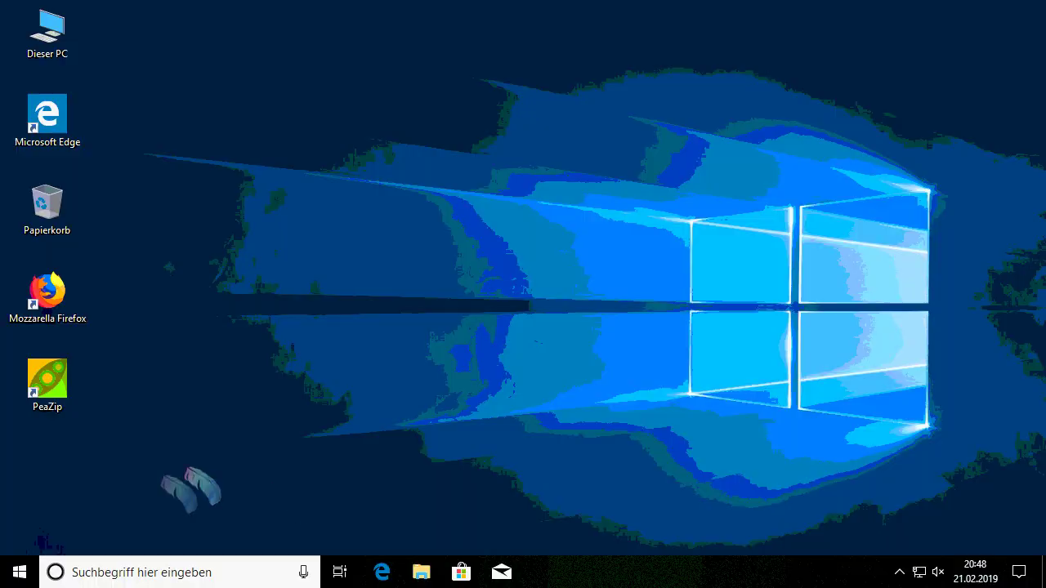
Restart Windows into the Starteinstellungen and restart from there to change the Windows startup options
left_click(20, 572)
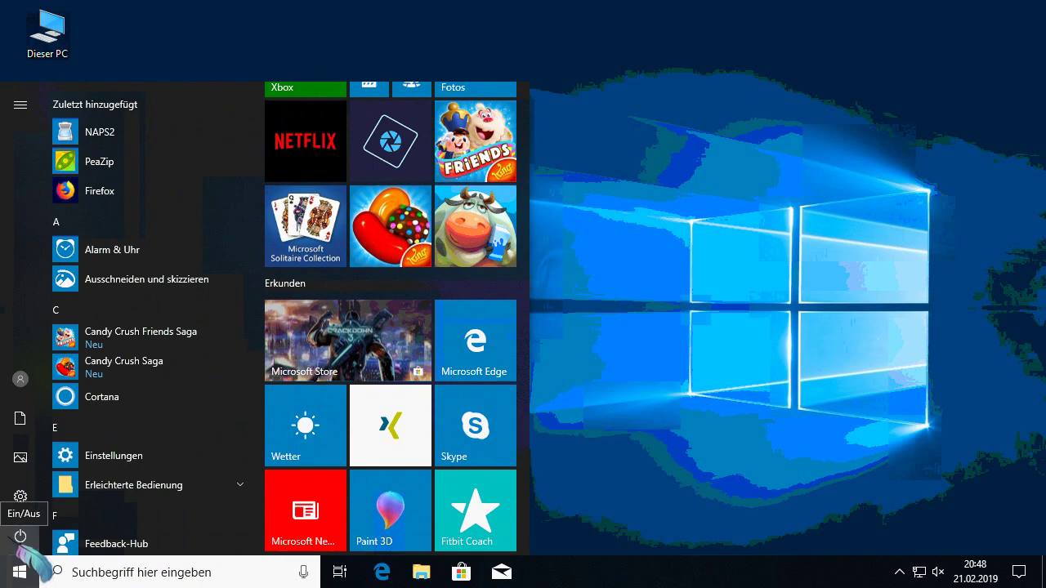
left_click(20, 536)
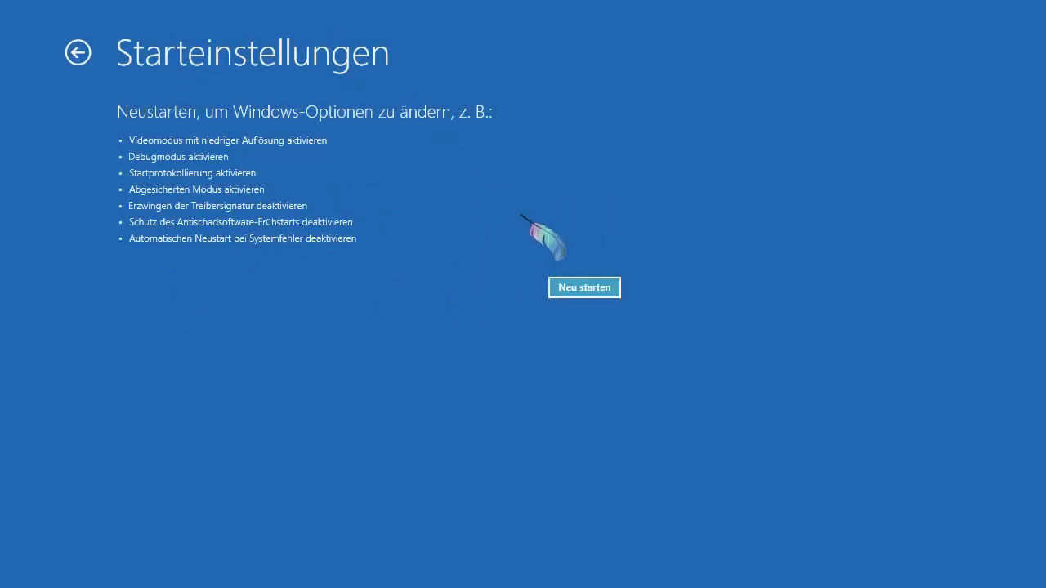
left_click(572, 282)
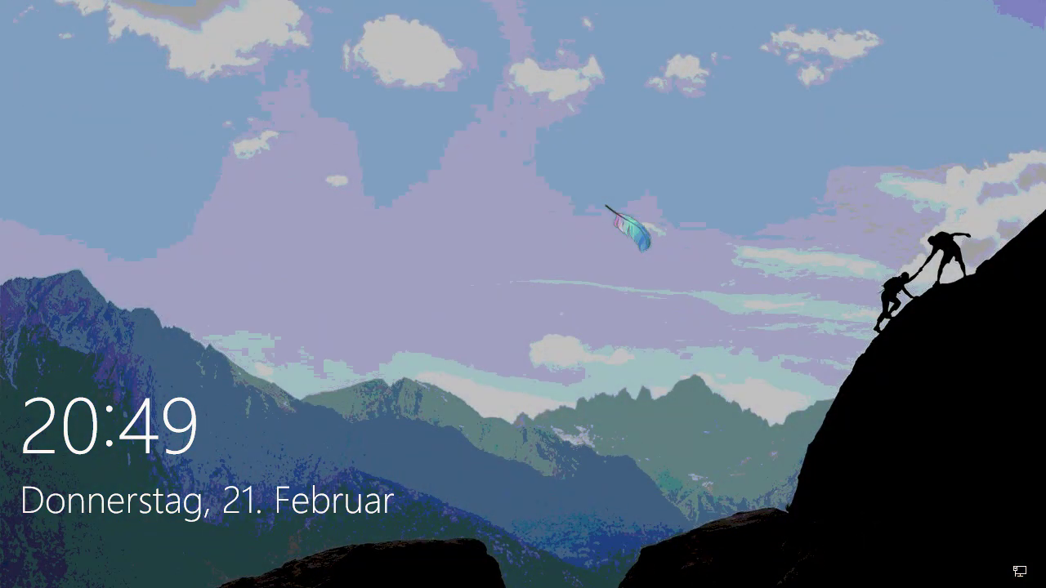
Unlock the lock screen and sign in to Windows with the account password
left_click(606, 206)
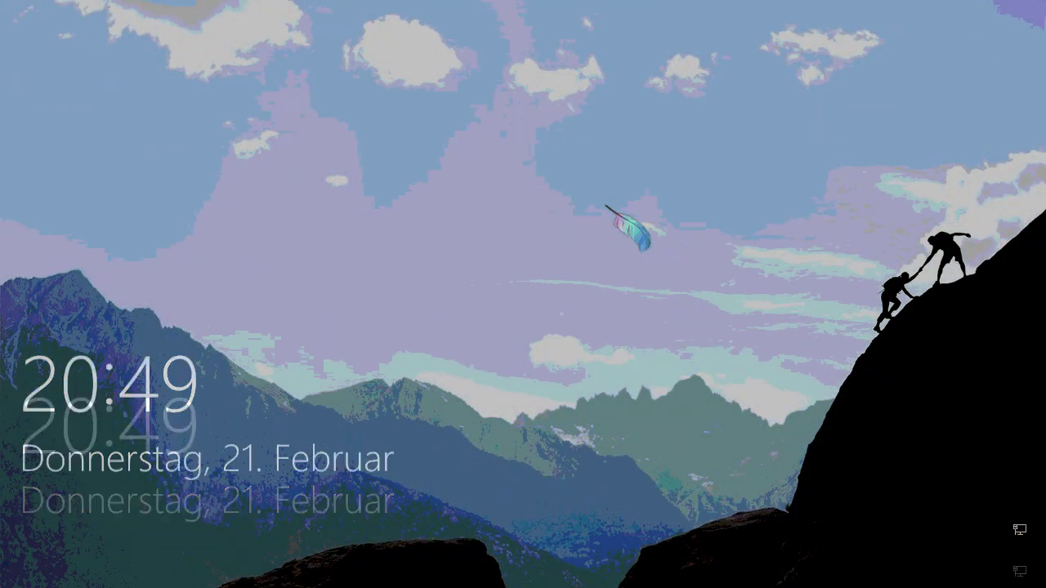
type("***")
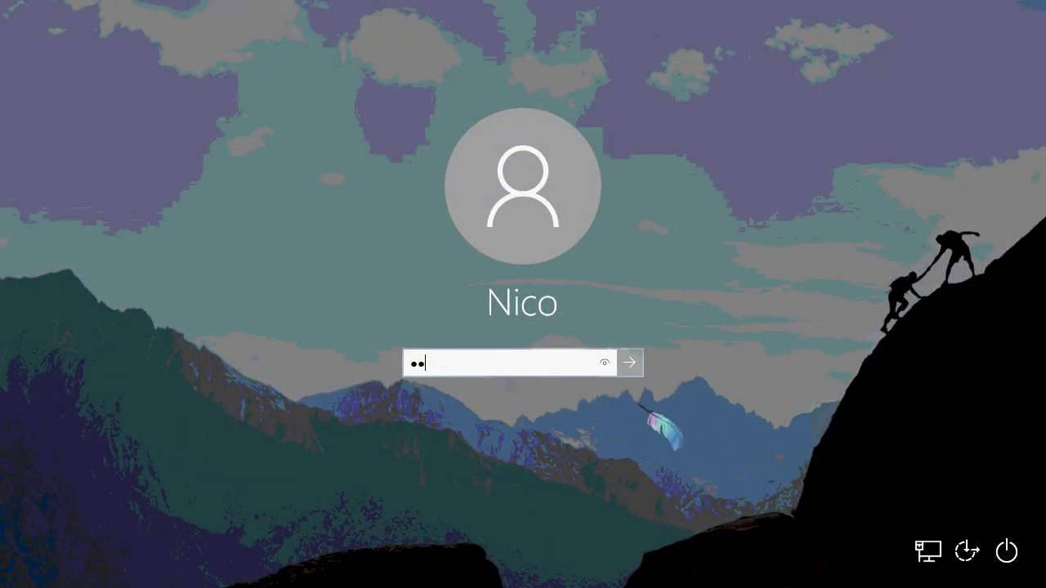
key("Return")
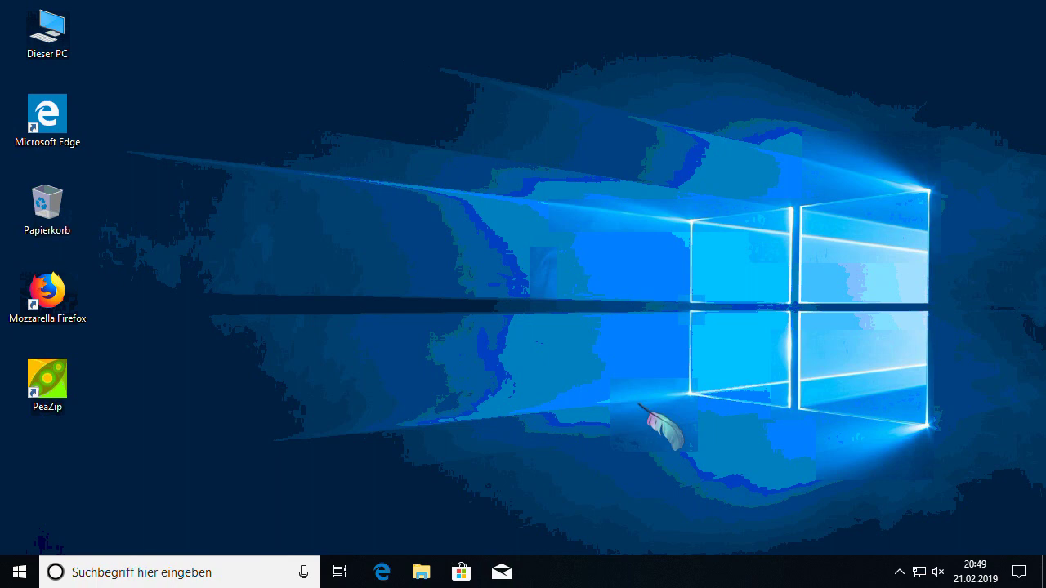
Open the Geräte-Manager and start a driver update for the CanoScan entry under Andere Geräte
left_click(31, 561)
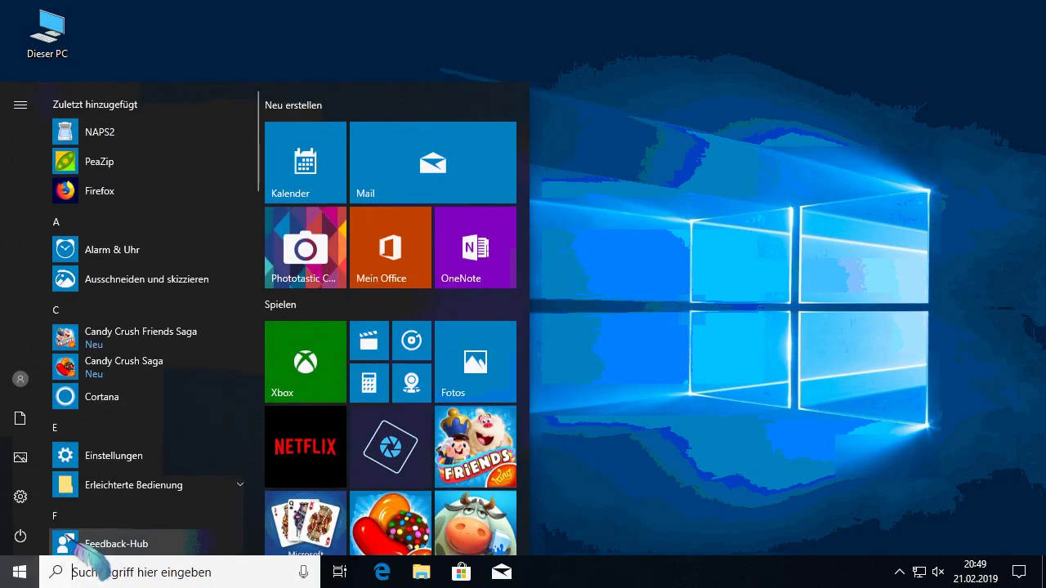
type("geräte")
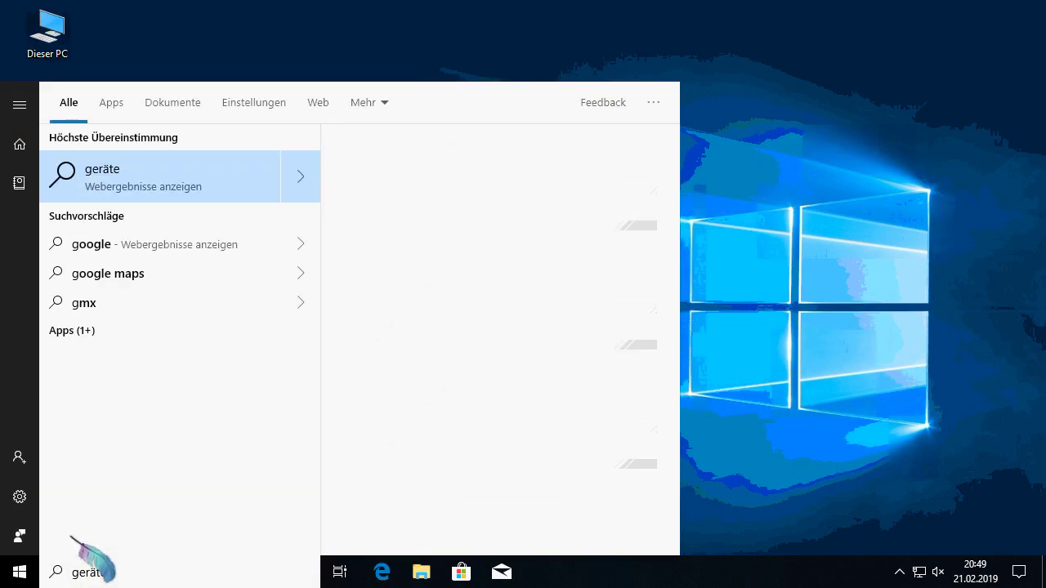
left_click(274, 176)
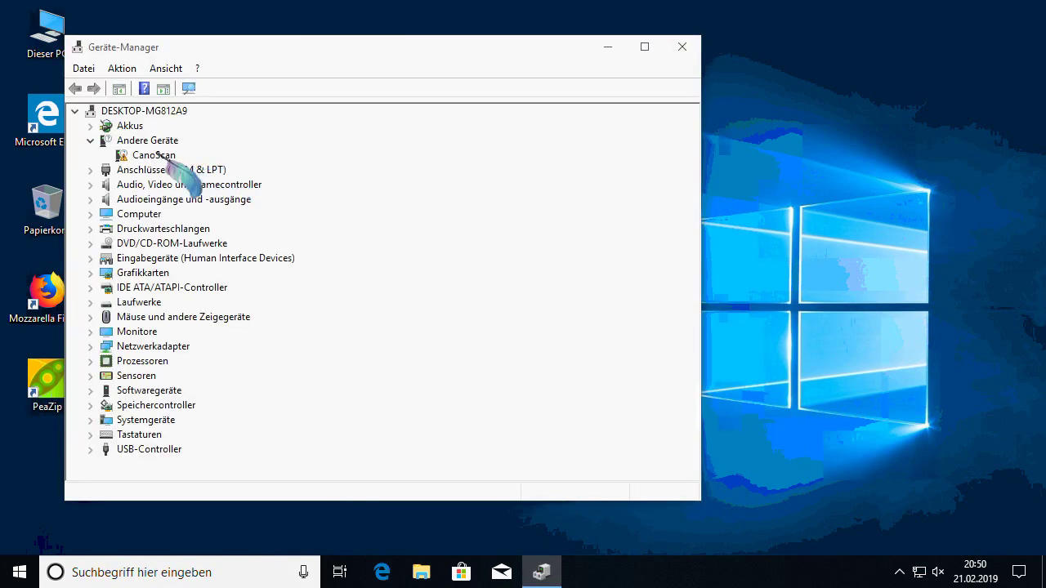
right_click(175, 156)
left_click(216, 170)
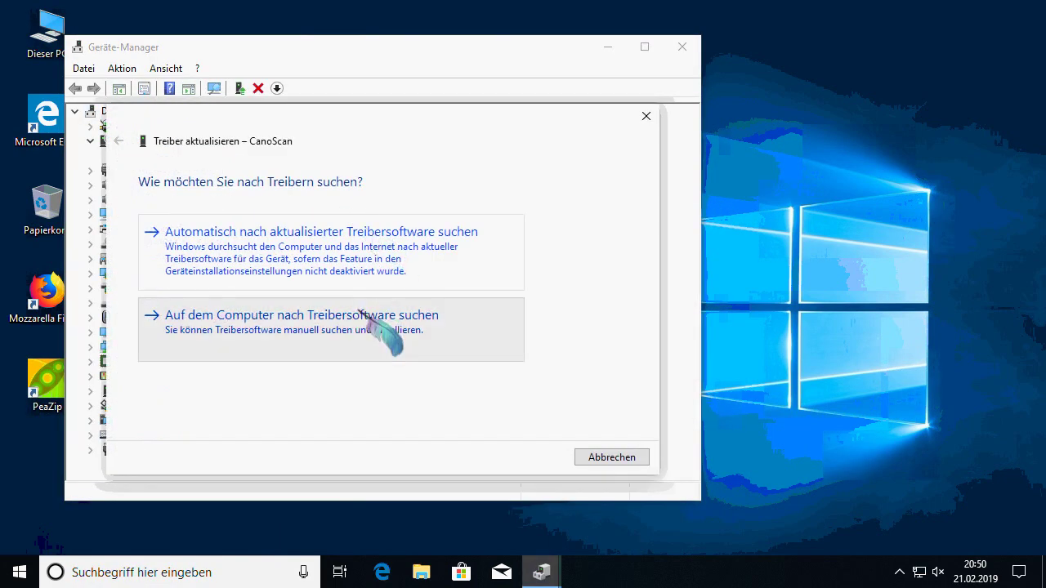
Install the scanner driver from the computer, using the lide60vst6411111a_64de folder in Downloads as the search location
left_click(369, 323)
left_click(511, 248)
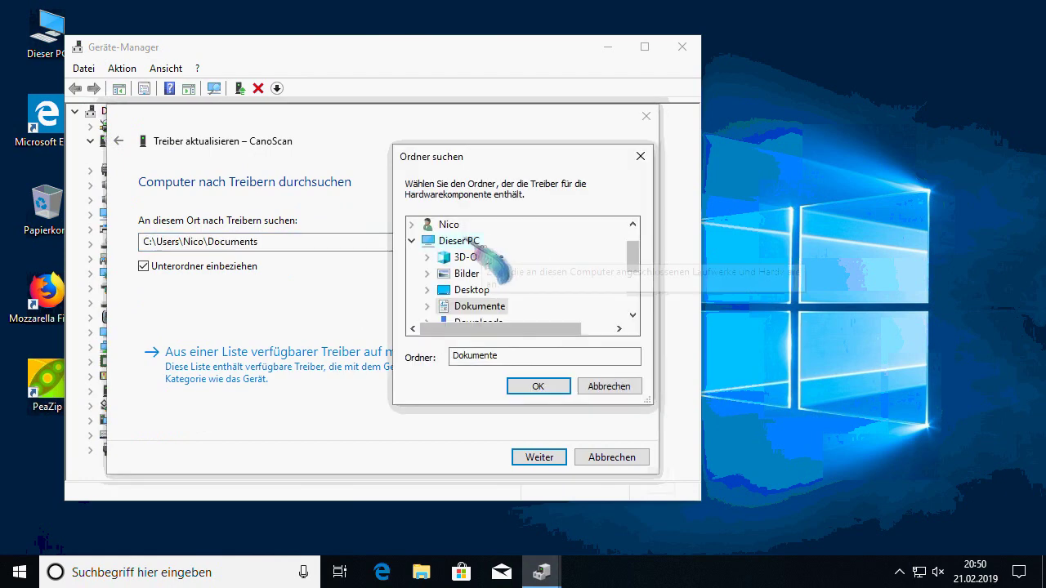
double_click(478, 274)
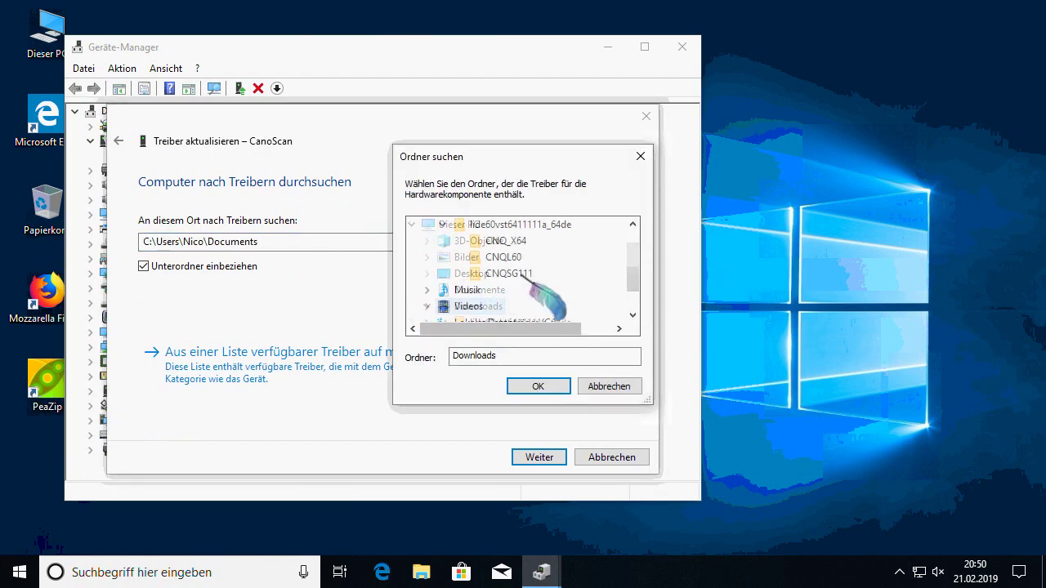
left_click(515, 274)
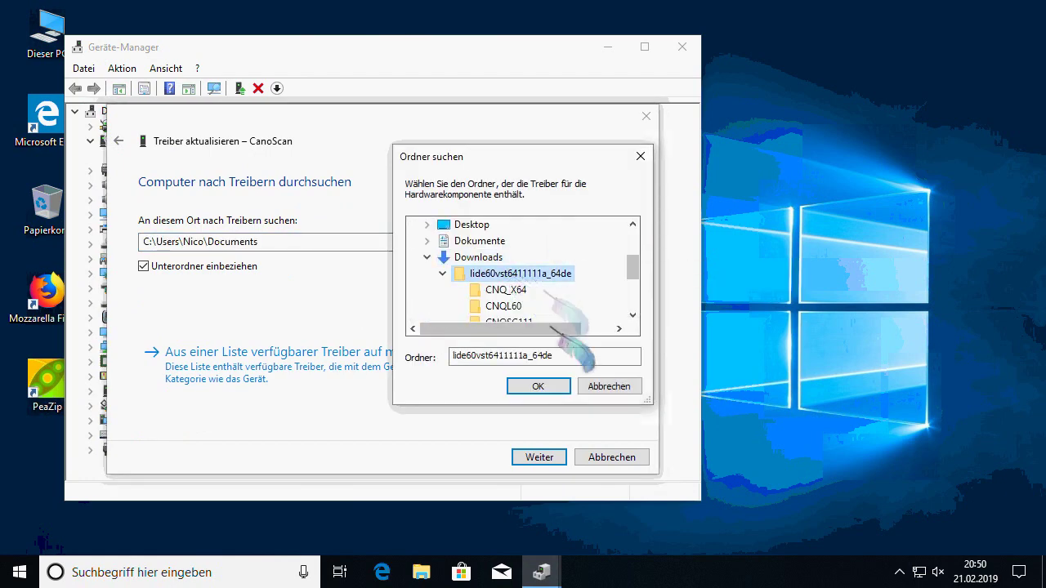
left_click(537, 385)
left_click(521, 454)
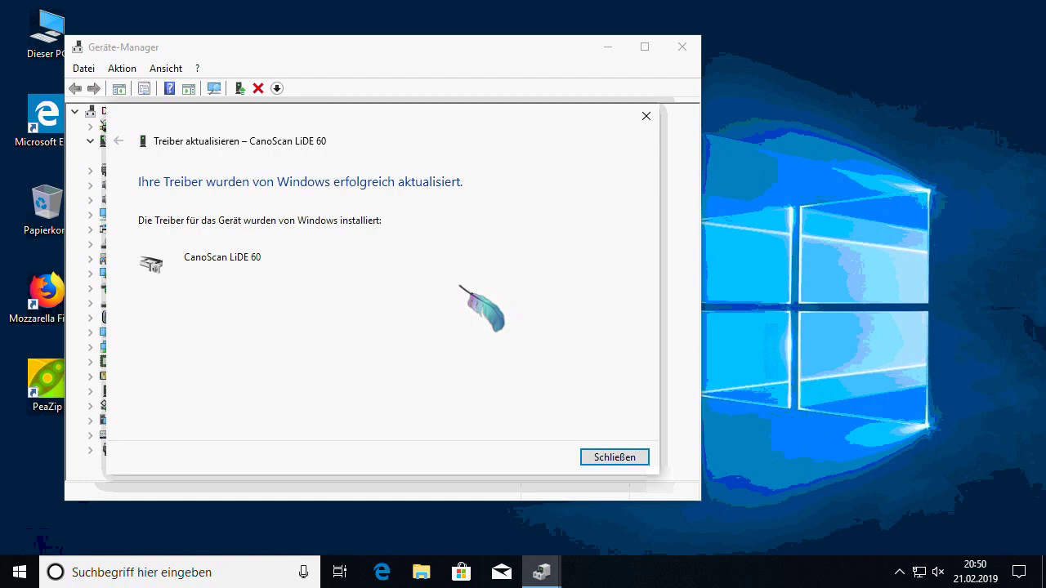
Close the completed driver update dialog and the Geräte-Manager
left_click(619, 454)
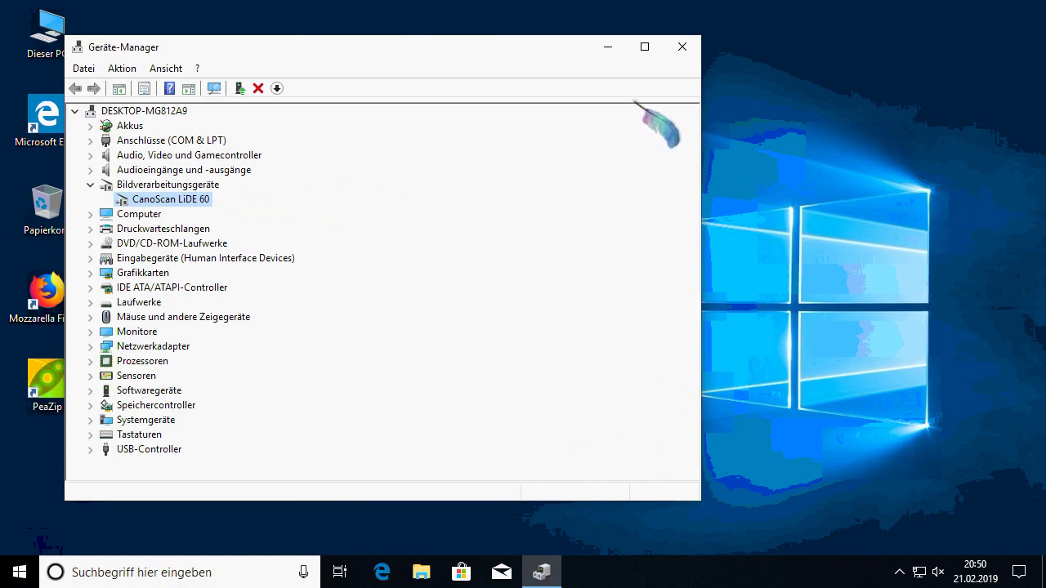
left_click(682, 46)
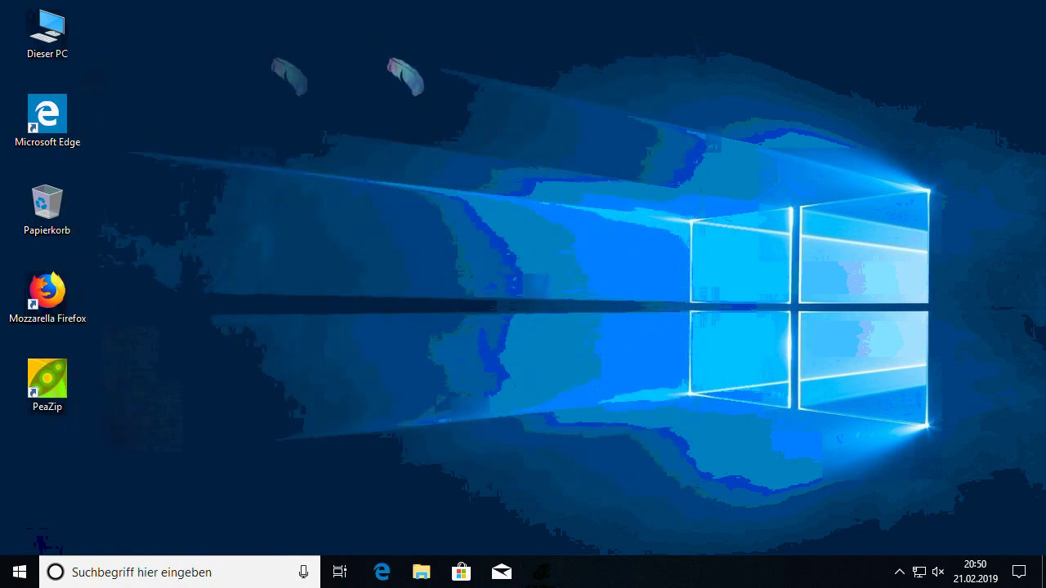
Open the twain_32 folder inside the Windows folder on drive C:
double_click(47, 32)
double_click(433, 437)
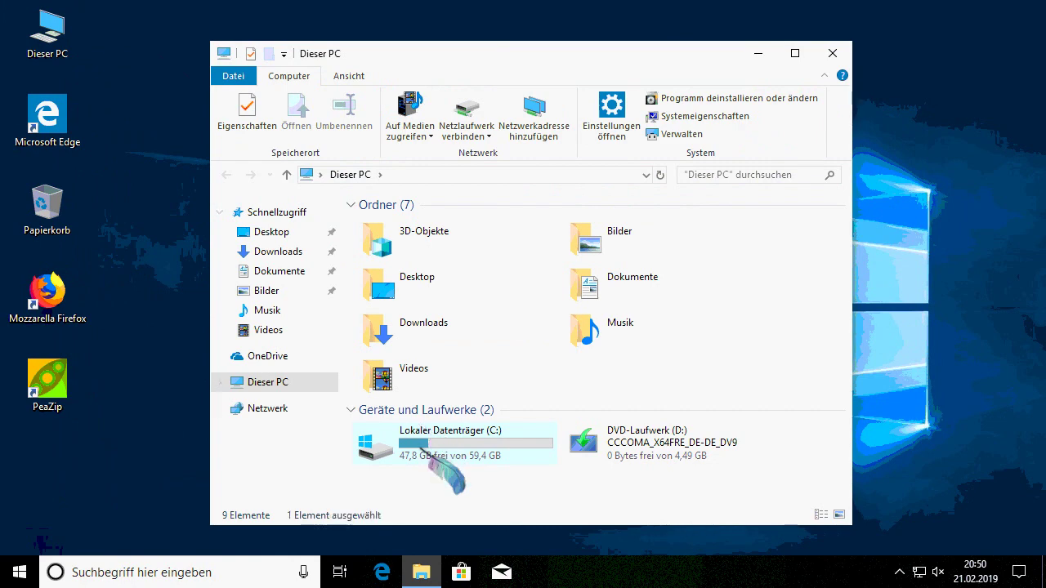
double_click(419, 306)
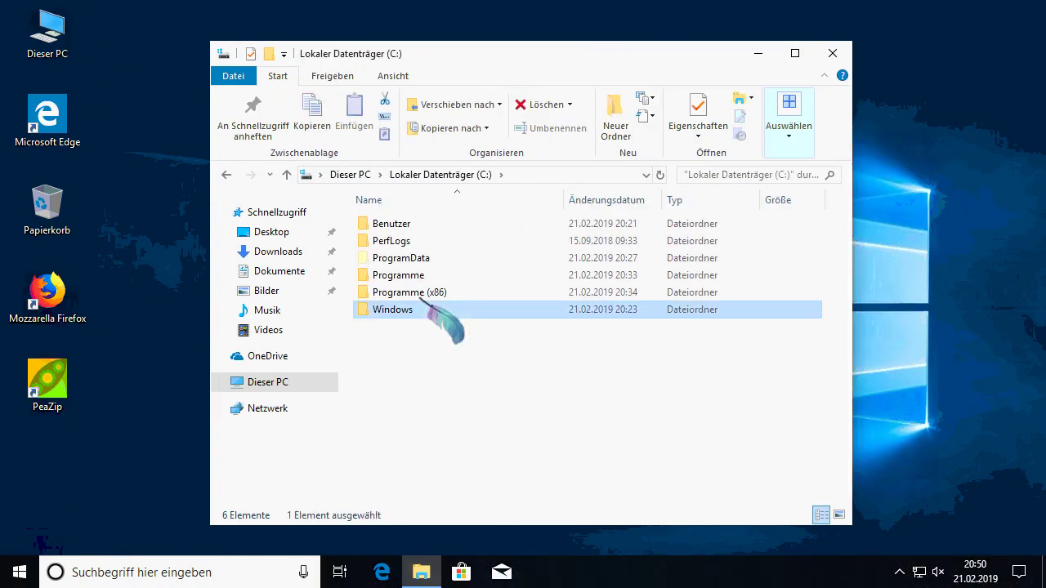
left_click(416, 308)
scroll(417, 308, "down", 15)
left_click(417, 305)
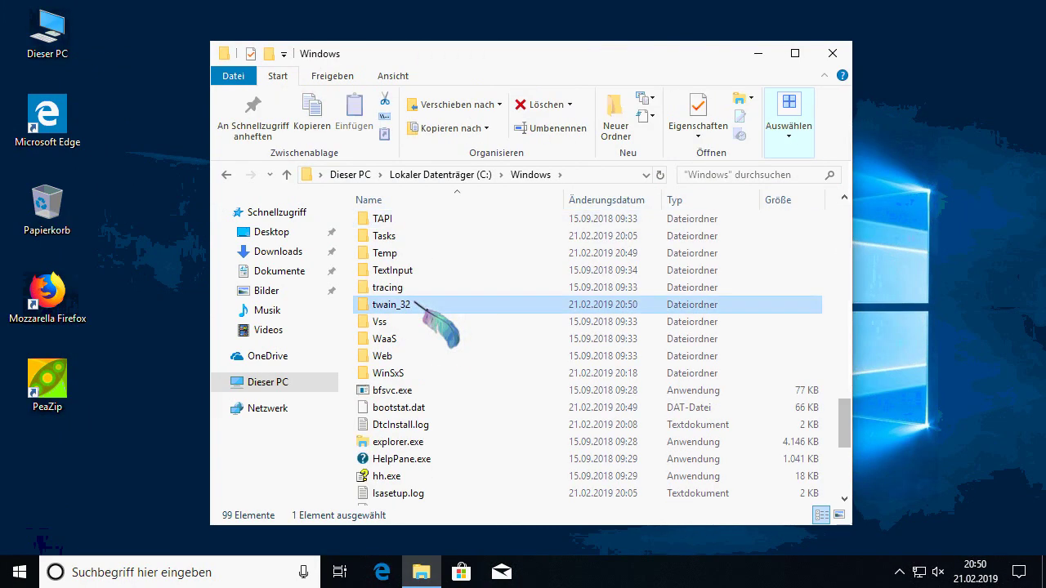
double_click(414, 304)
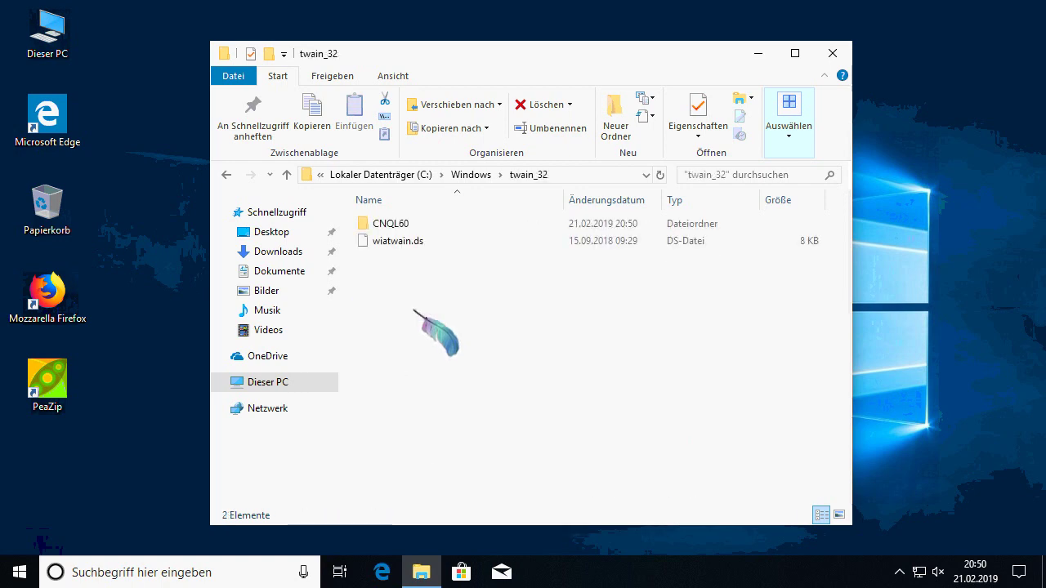
Copy the full path of the CNQL60 folder in twain_32
left_click(423, 219)
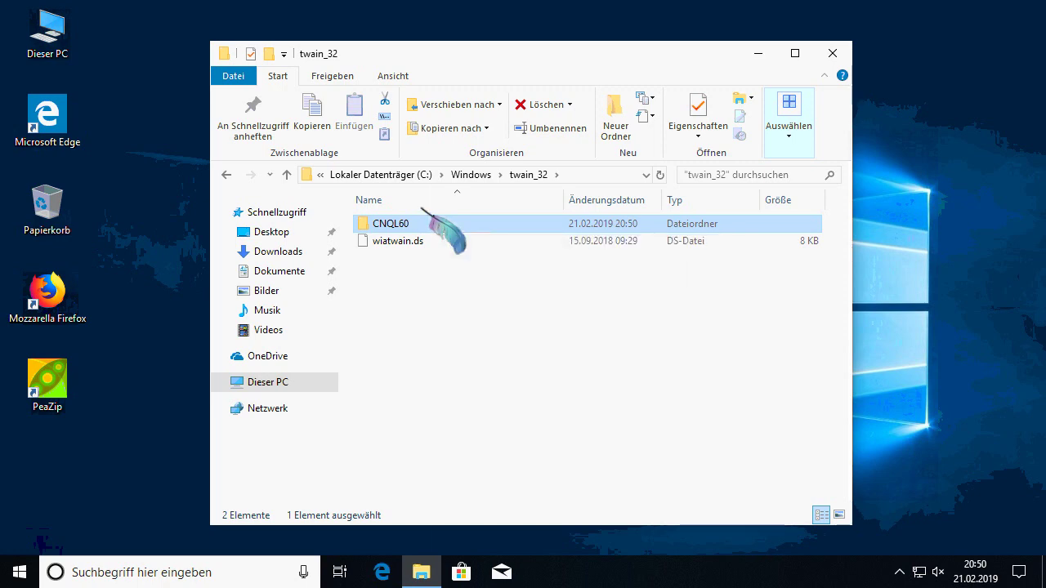
right_click(433, 224)
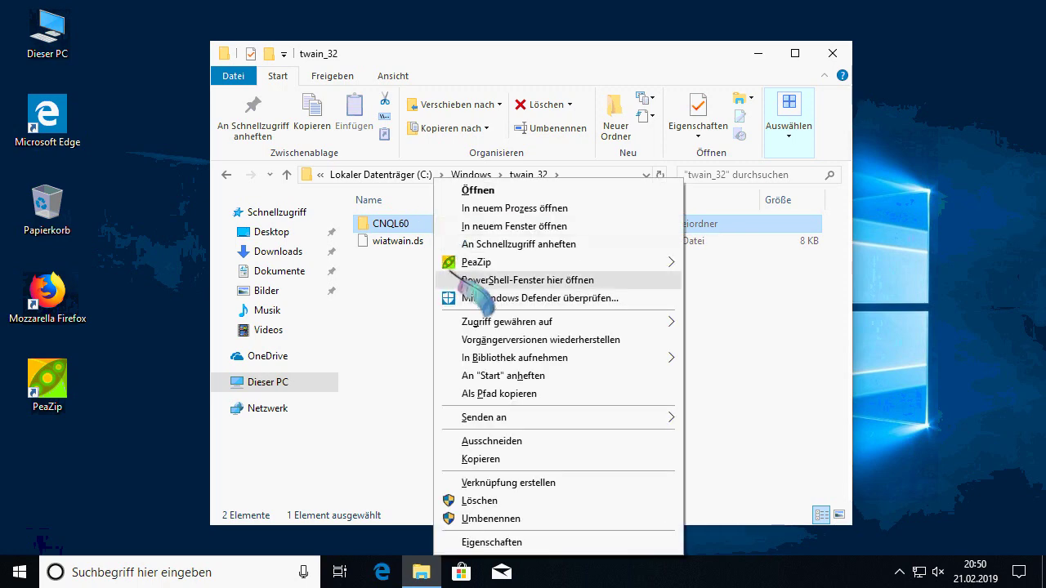
left_click(484, 394)
Find the system environment variables settings by searching for "systemum" and open the Umgebungsvariablen dialog
left_click(19, 572)
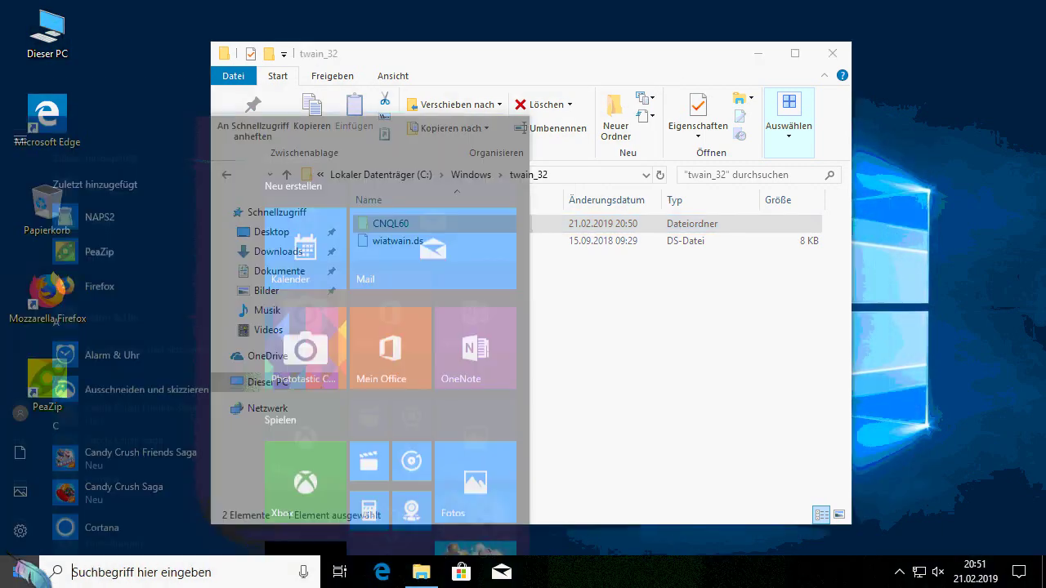
type("system")
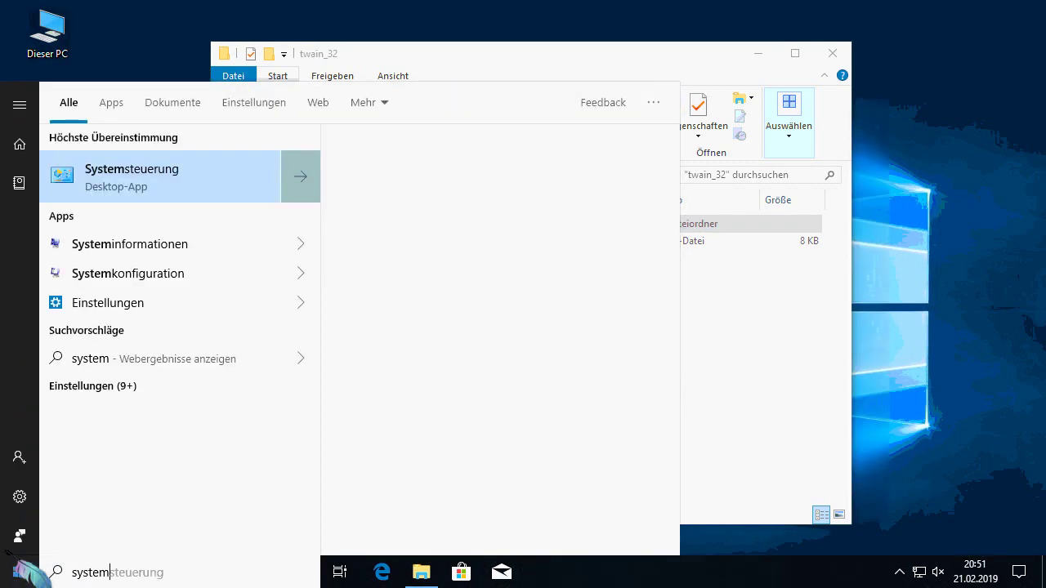
type("u")
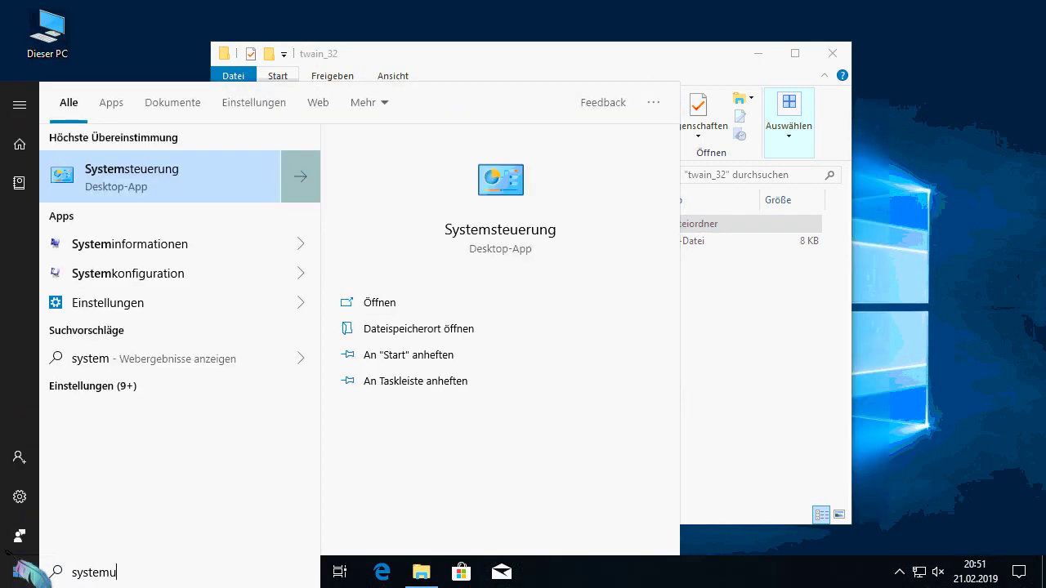
type("m")
key("Return")
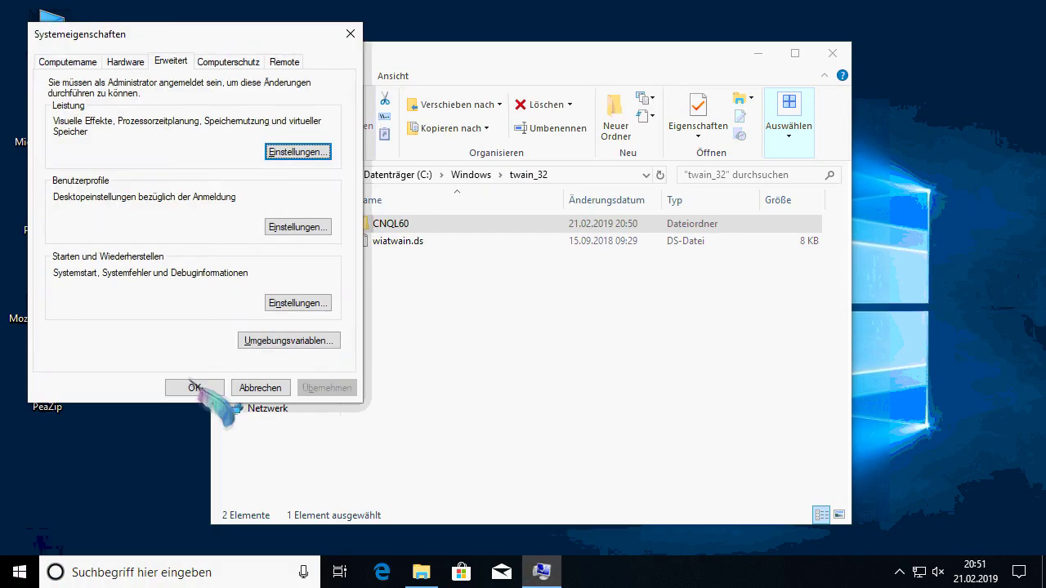
left_click(270, 340)
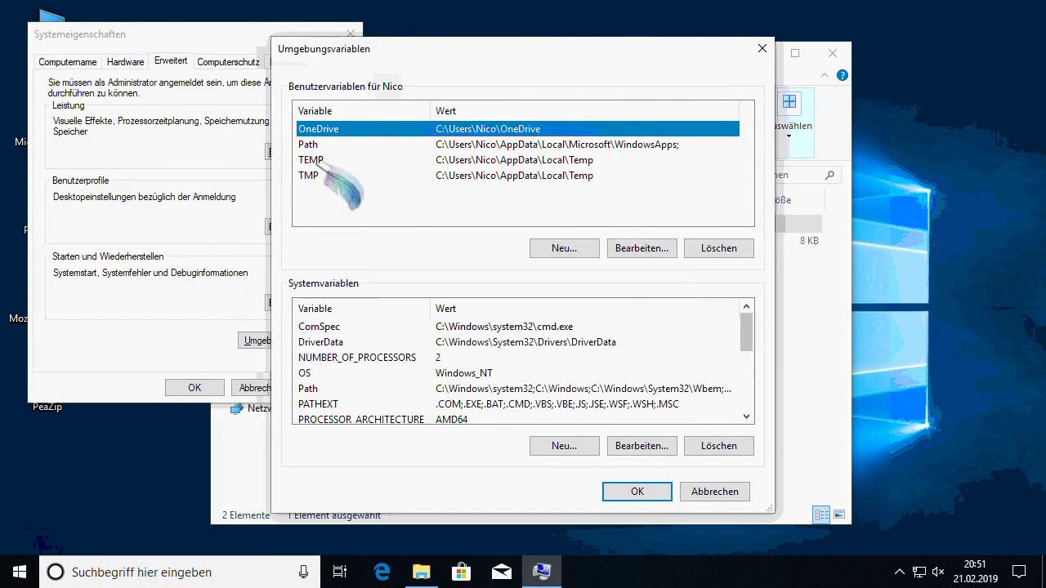
Add C:\Windows\twain_32\CNQL60 without quotation marks to the user variable Path and save the system properties
left_click(332, 144)
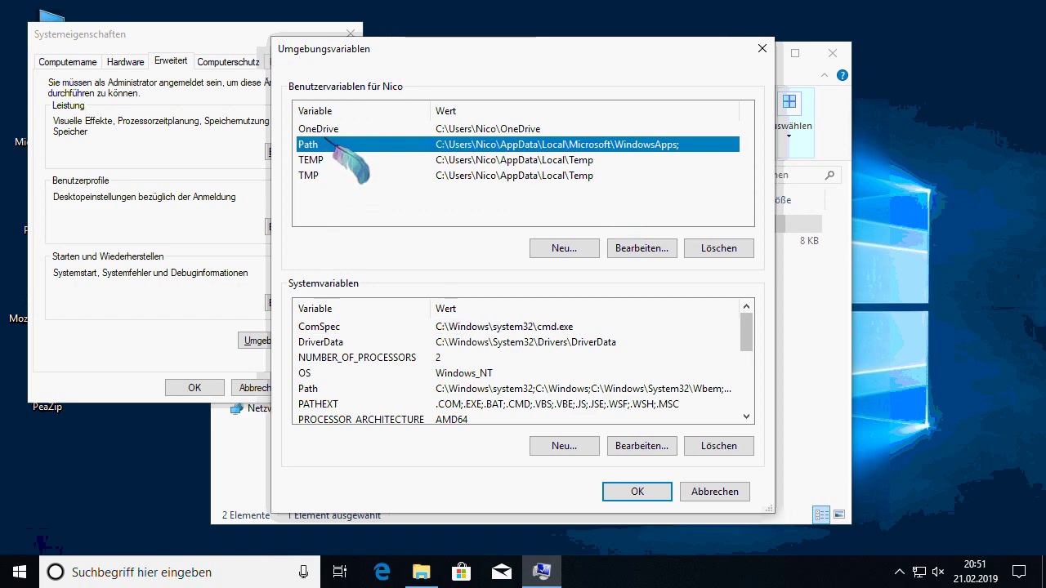
double_click(337, 145)
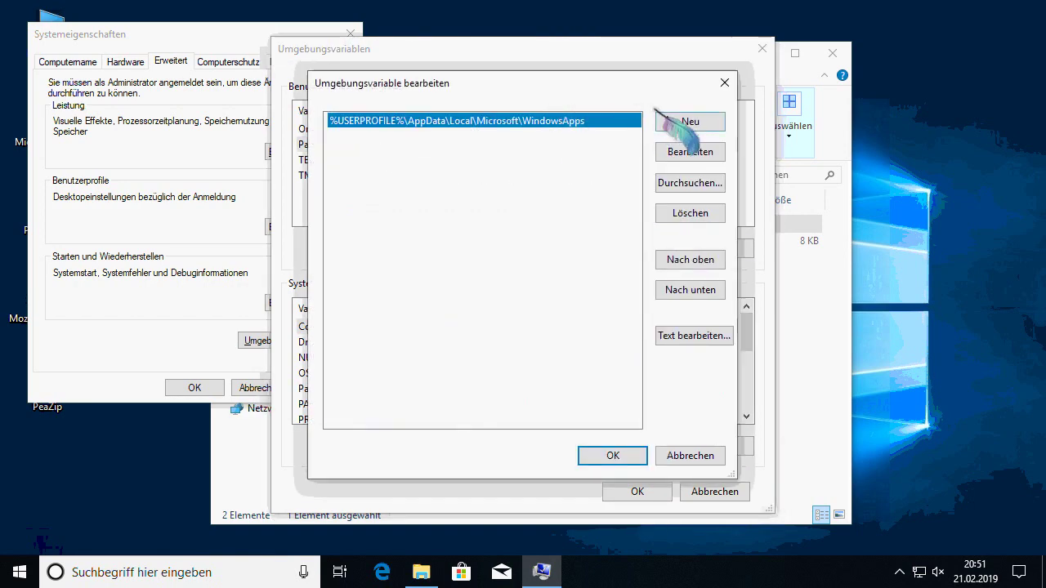
left_click(659, 114)
type("\"C:\\Windows\\twain_32\\CNQL60\"")
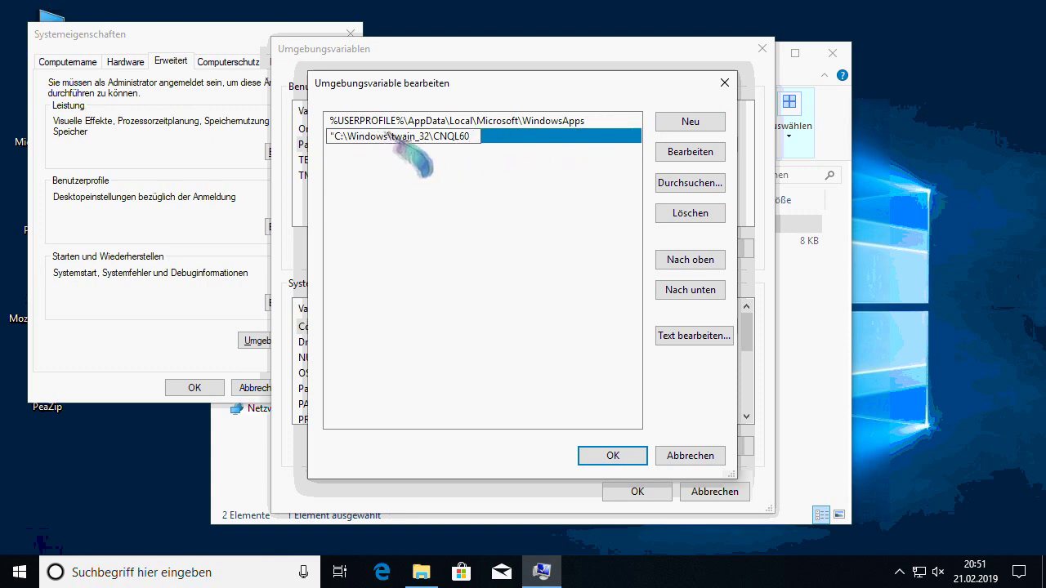
left_click(329, 133)
key("BackSpace")
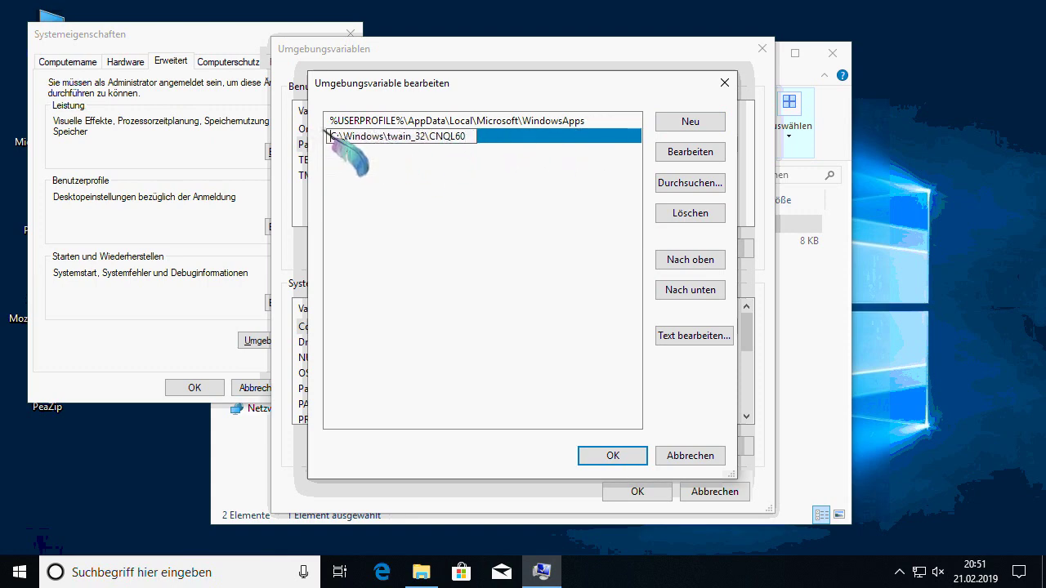
key("Return")
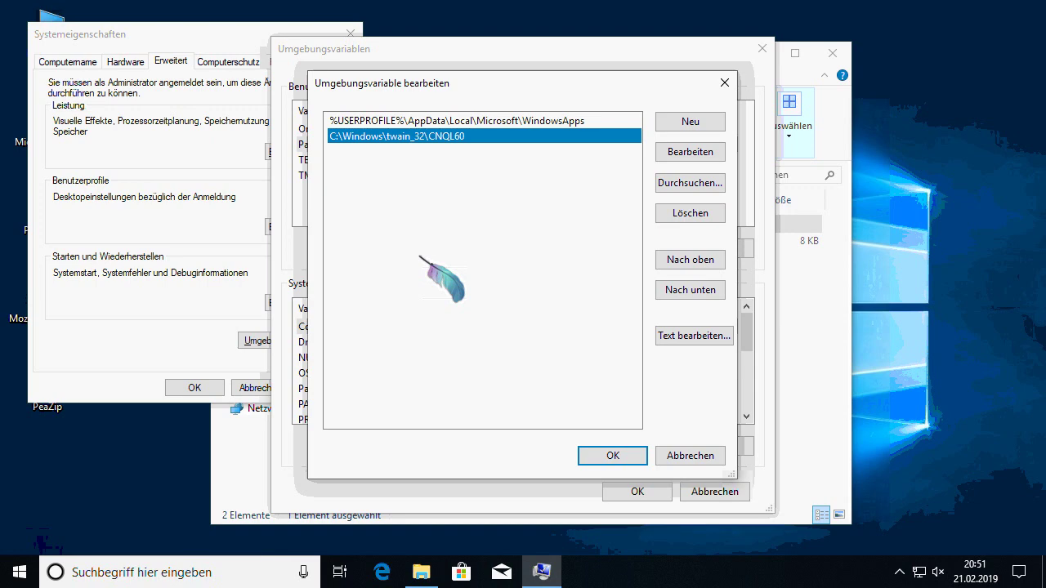
left_click(614, 458)
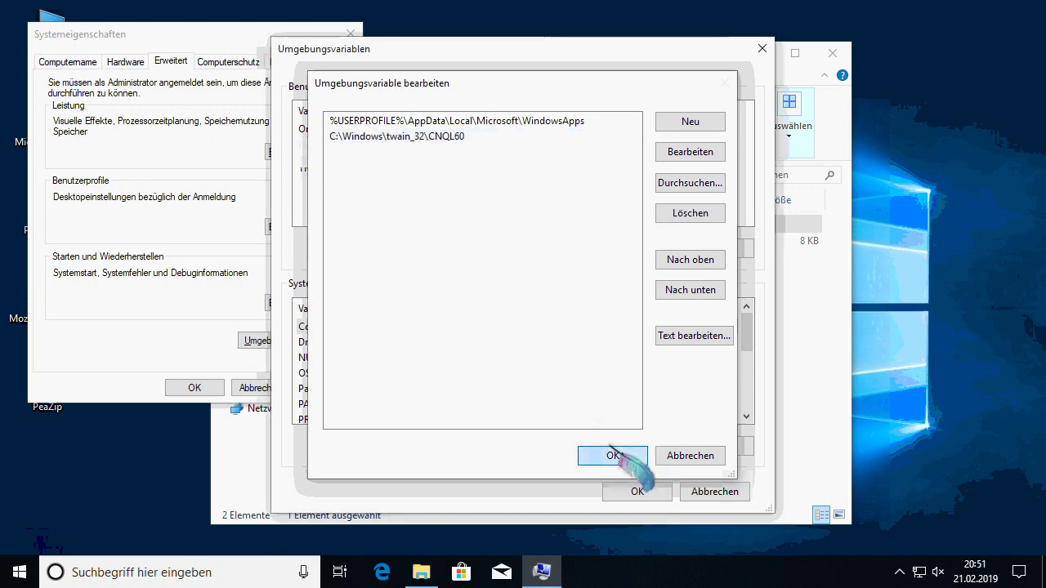
left_click(637, 491)
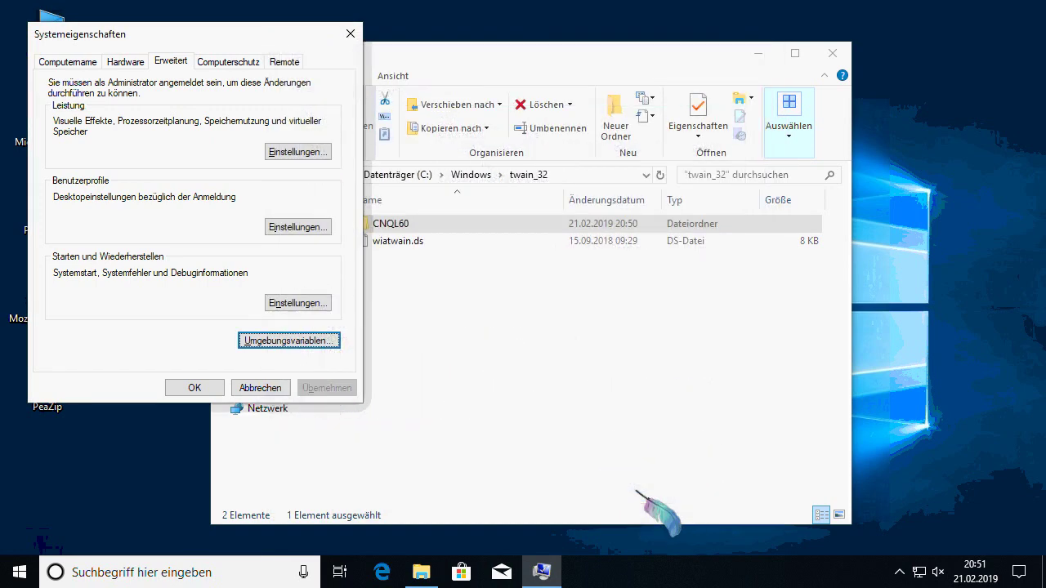
left_click(204, 387)
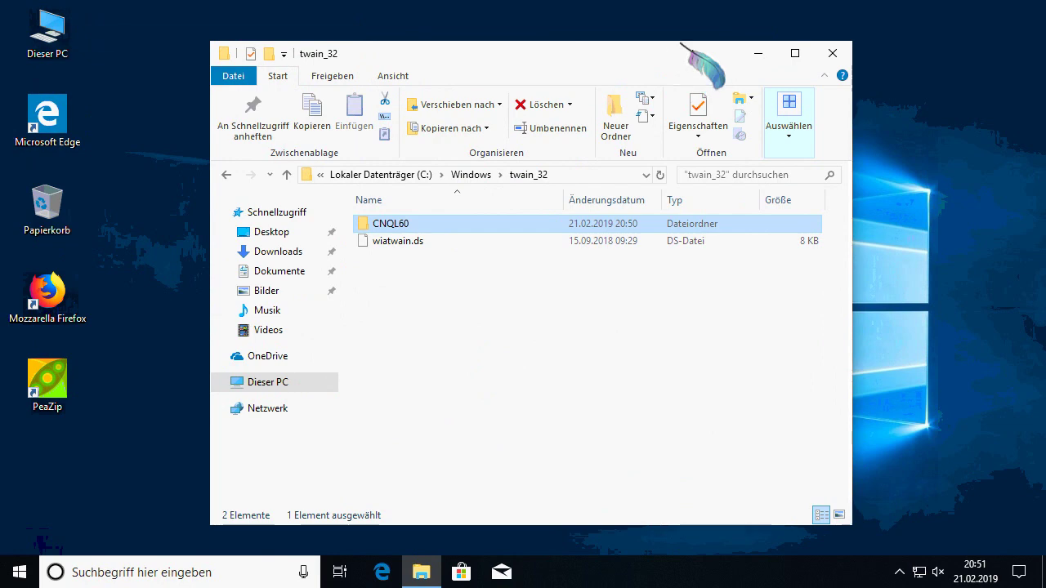
Close the twain_32 folder window and launch the NAPS2 scanning program
left_click(832, 53)
left_click(19, 572)
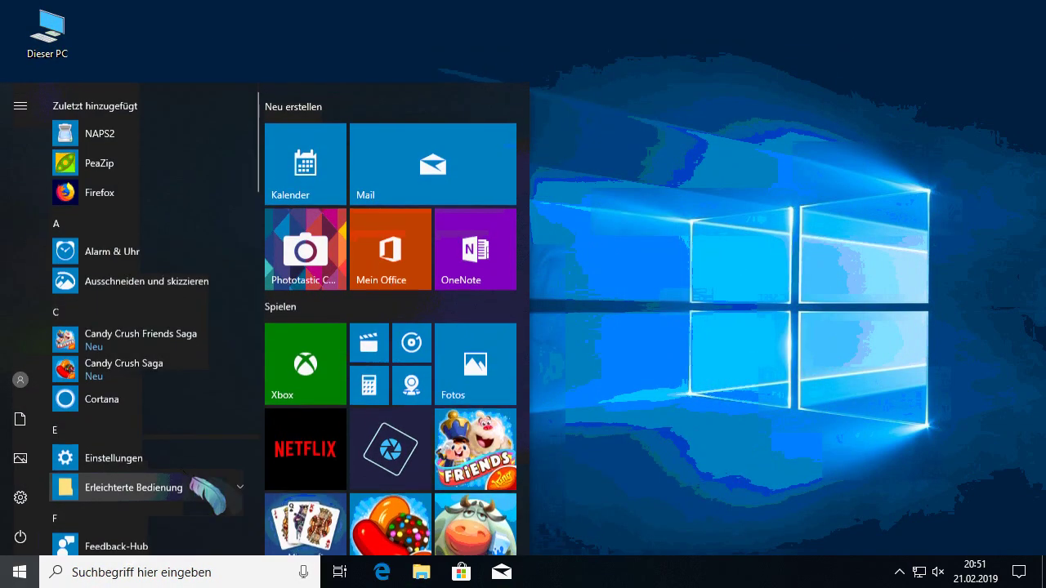
type("naps2")
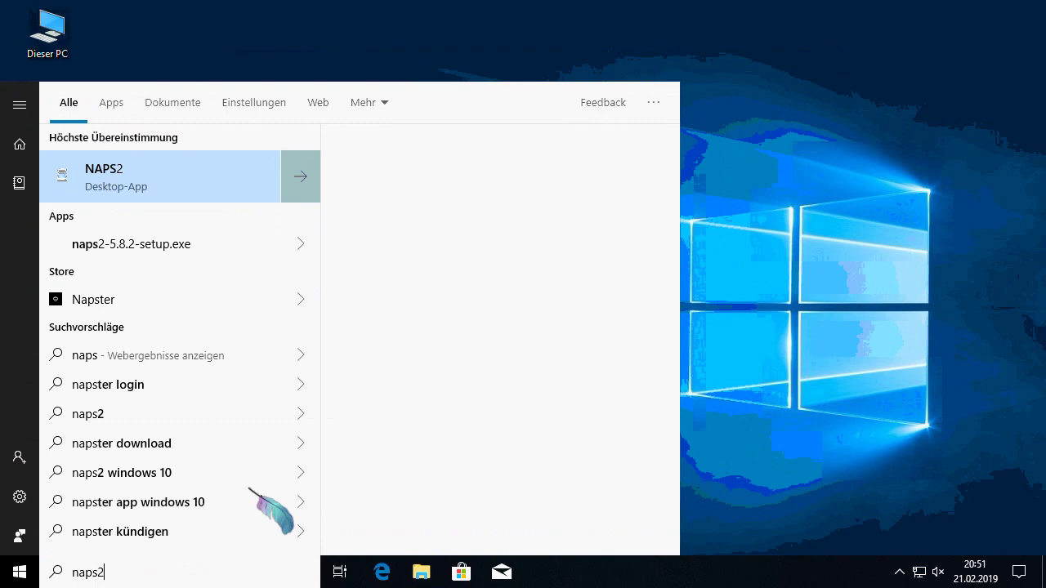
key("Return")
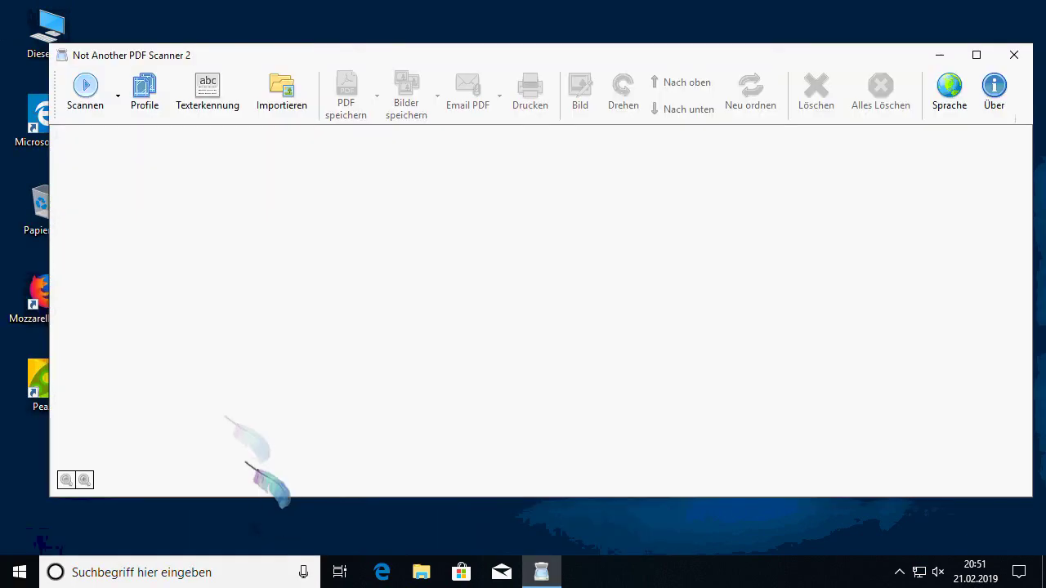
Create a new scan profile that uses the TWAIN driver and the CanoScan LiDE 60 as its device
left_click(119, 92)
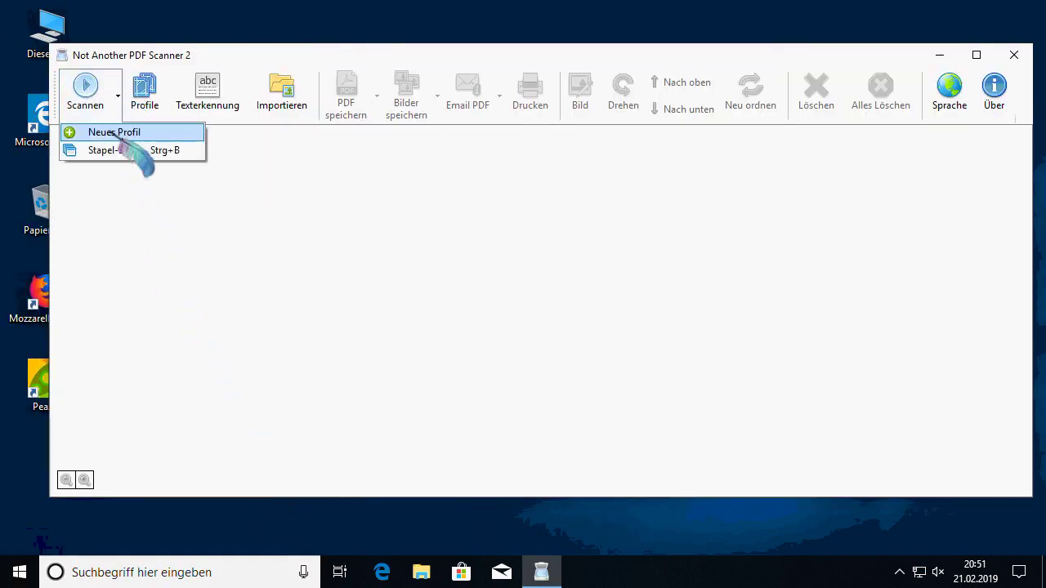
left_click(123, 133)
left_click(247, 141)
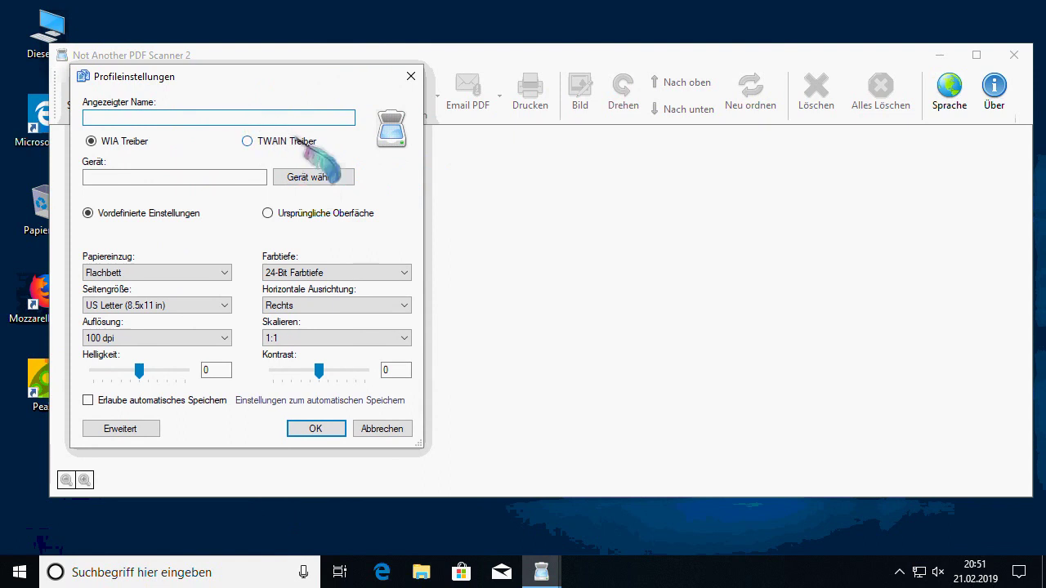
left_click(313, 177)
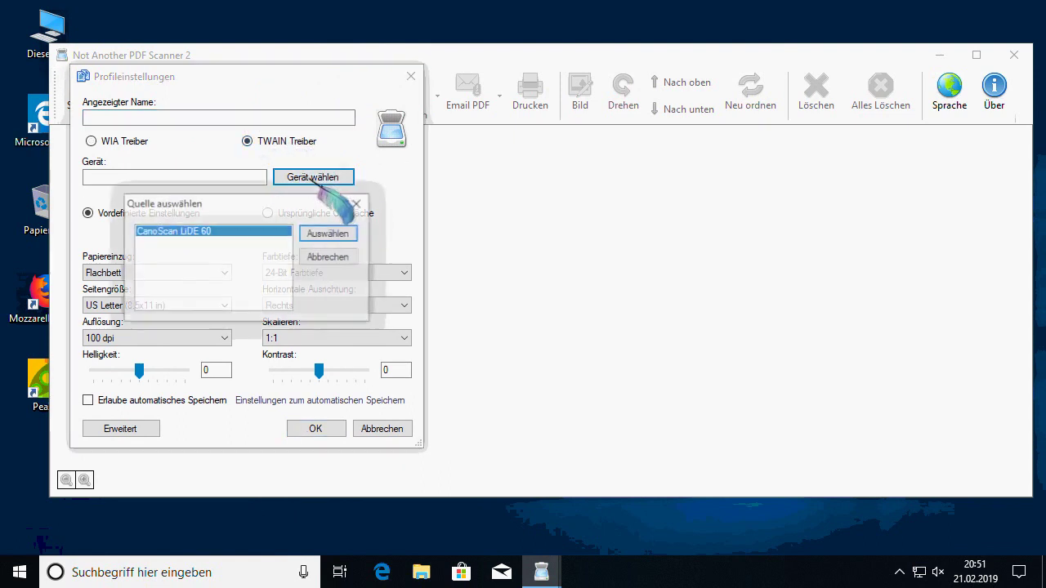
left_click(343, 233)
Set the profile's colour depth to Schwarz-Weiß and page size to A4 (210x297 mm), and save the profile
left_click(272, 273)
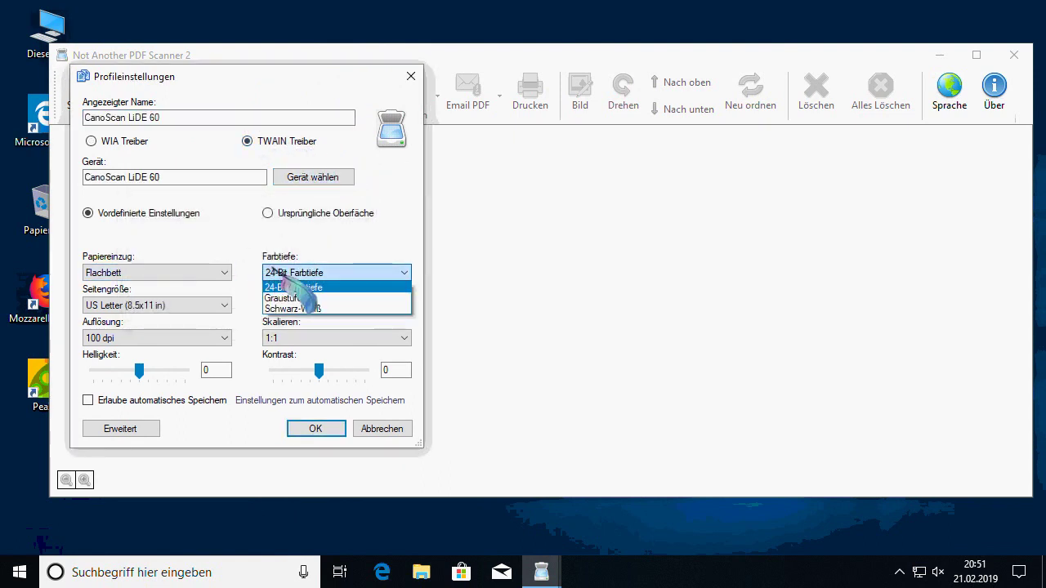
left_click(301, 311)
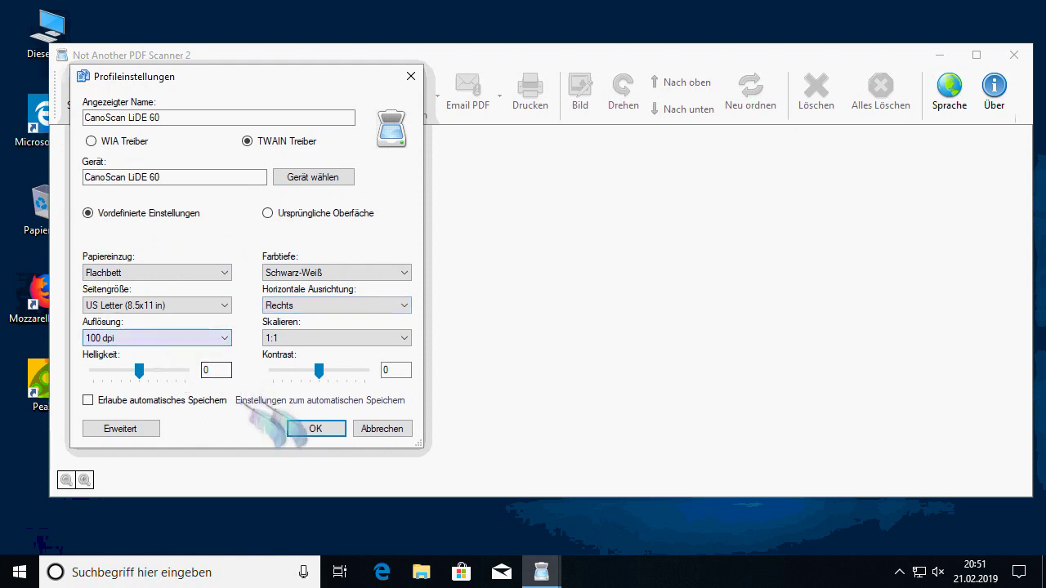
left_click(175, 305)
left_click(156, 349)
left_click(325, 426)
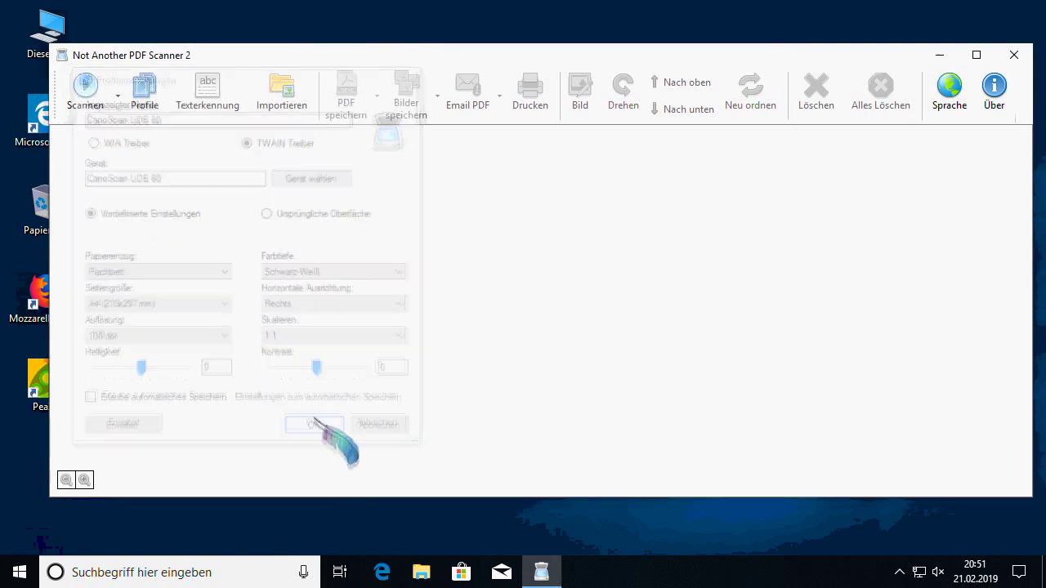